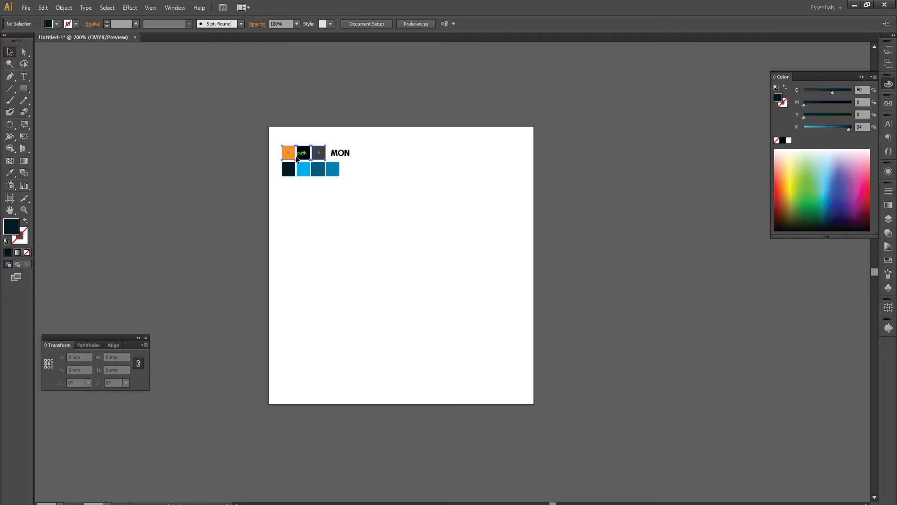
Step: Ungroup the orange, black, grey and blue swatches beside the MON label, then deselect
right_click(296, 157)
click(322, 213)
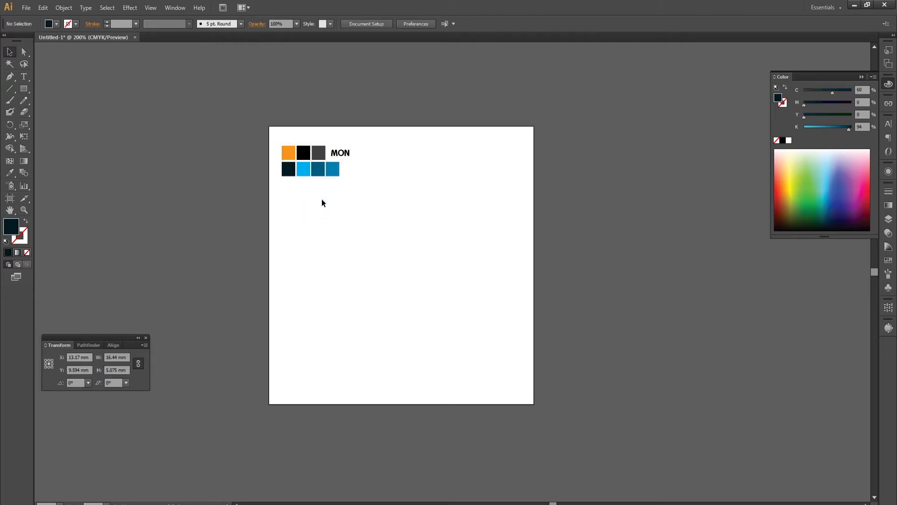
click(340, 153)
click(352, 238)
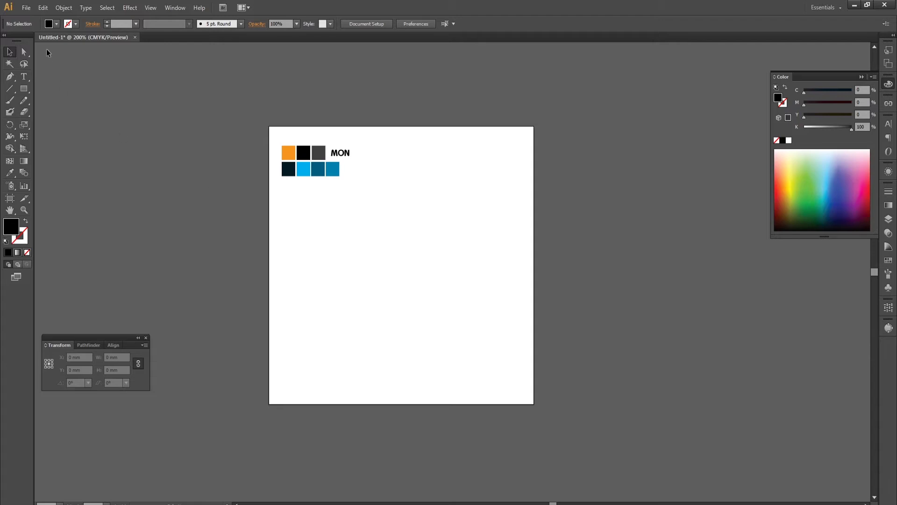
click(24, 88)
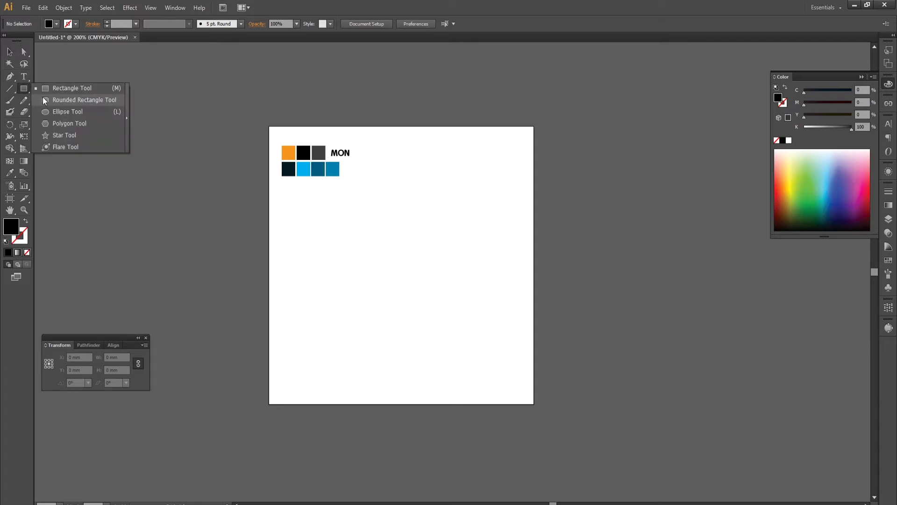
Step: Draw an ellipse on the artboard and fill it with the light blue swatch colour
click(49, 112)
mouse_move(337, 204)
mouse_down()
mouse_move(445, 262)
mouse_move(446, 272)
mouse_up()
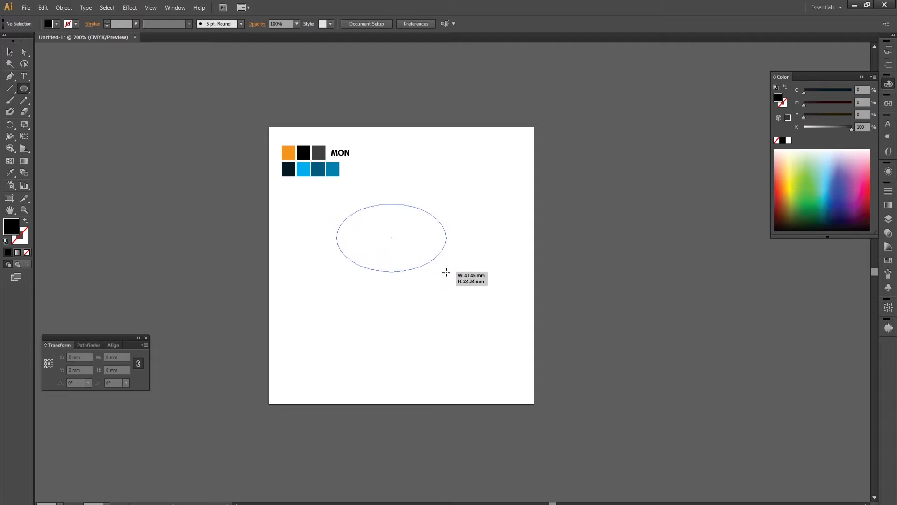
click(10, 52)
click(337, 260)
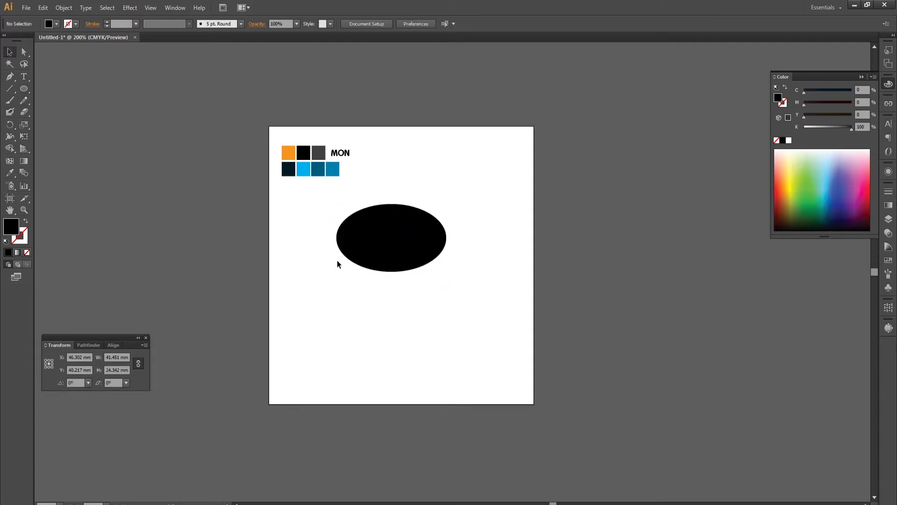
click(376, 255)
click(10, 173)
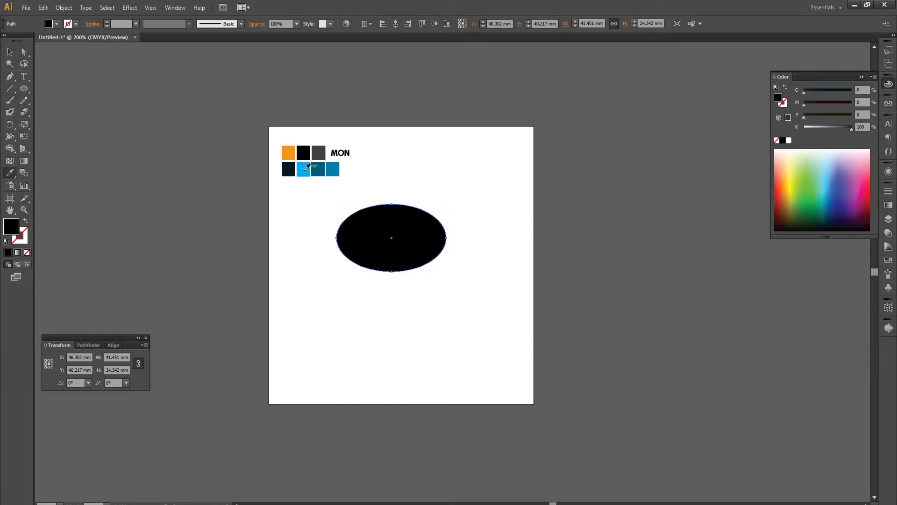
click(307, 166)
click(10, 52)
click(136, 229)
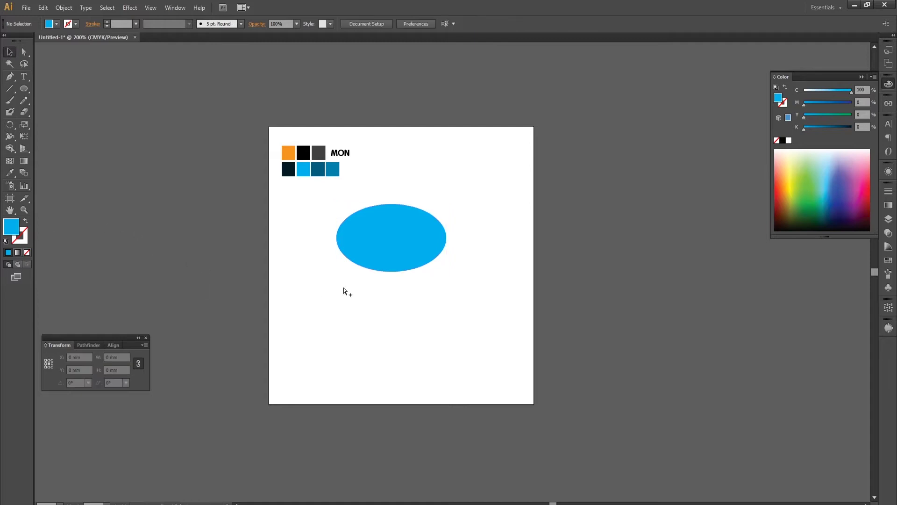
Step: Zoom in and centre the ellipse horizontally and vertically on the artboard
scroll(388, 243, up, 1)
scroll(389, 243, up, 1)
mouse_move(351, 302)
mouse_down()
mouse_move(416, 327)
mouse_move(420, 344)
mouse_up()
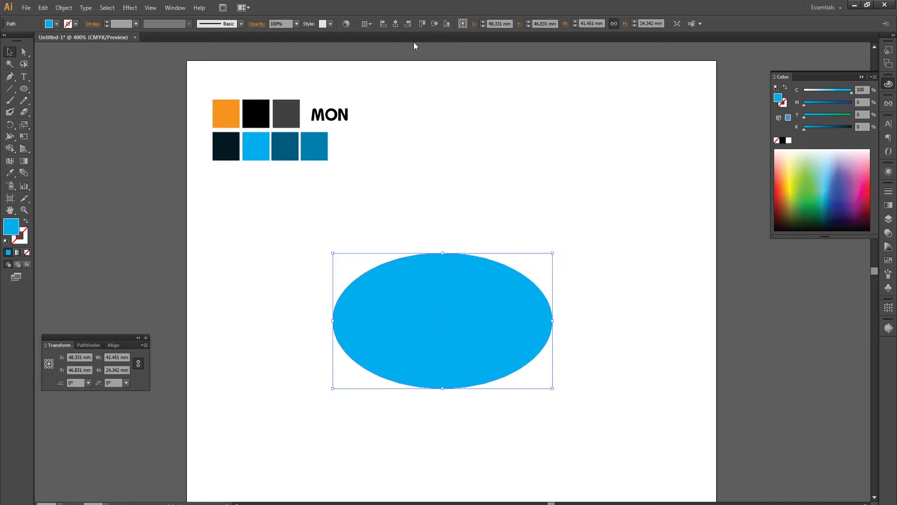
click(395, 25)
click(434, 24)
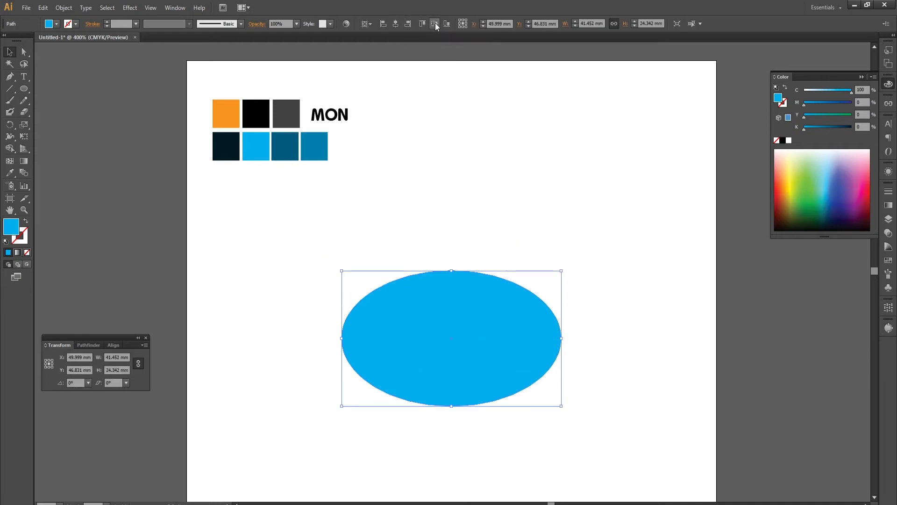
click(462, 150)
click(467, 297)
Step: Add anchors on the ellipse's upper-left, upper-right, lower-right and lower-left edges, then reselect it
click(10, 76)
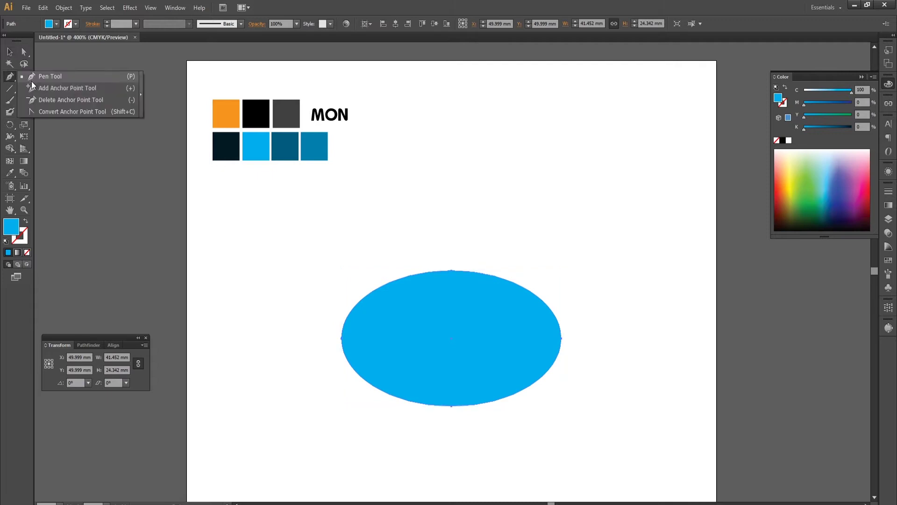
click(378, 288)
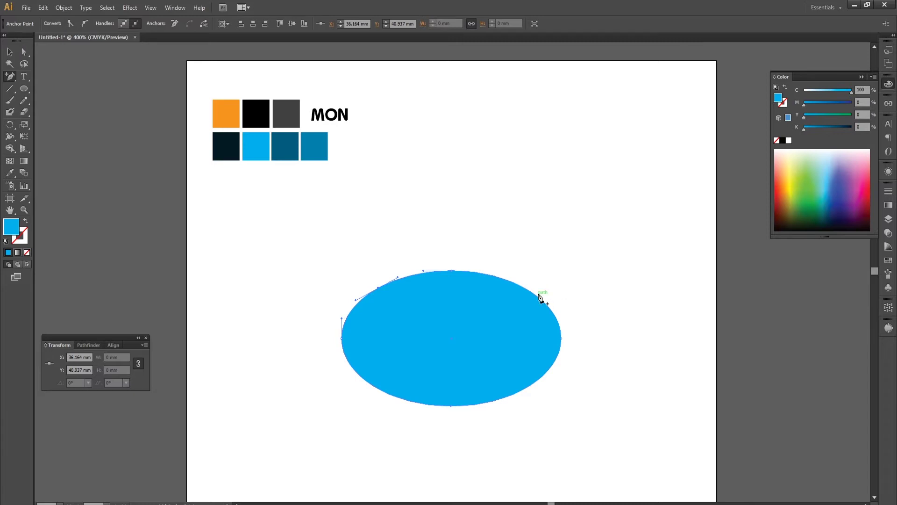
click(530, 291)
click(527, 388)
click(371, 385)
click(9, 52)
click(409, 231)
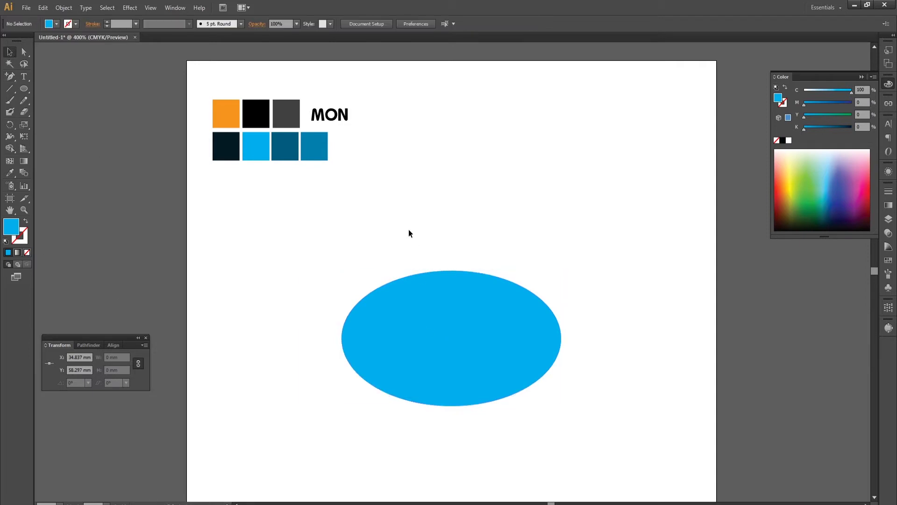
click(424, 332)
click(129, 7)
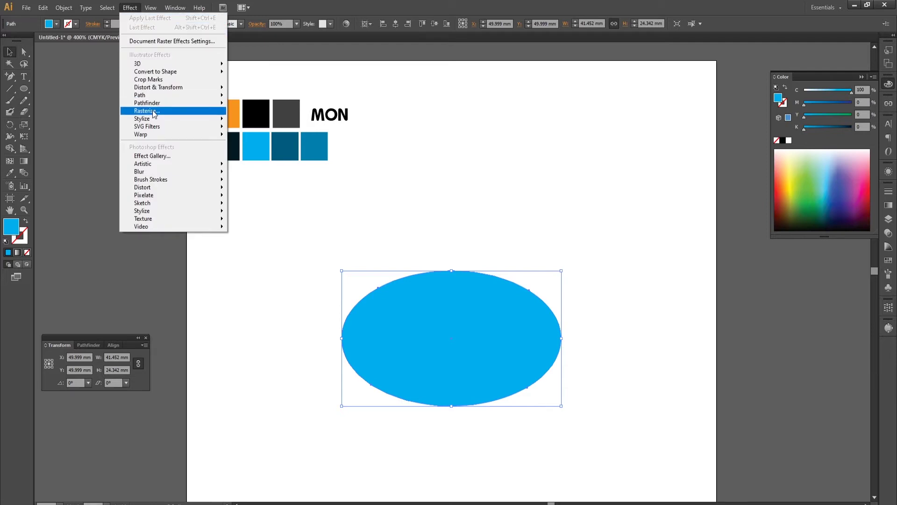
mouse_move(158, 87)
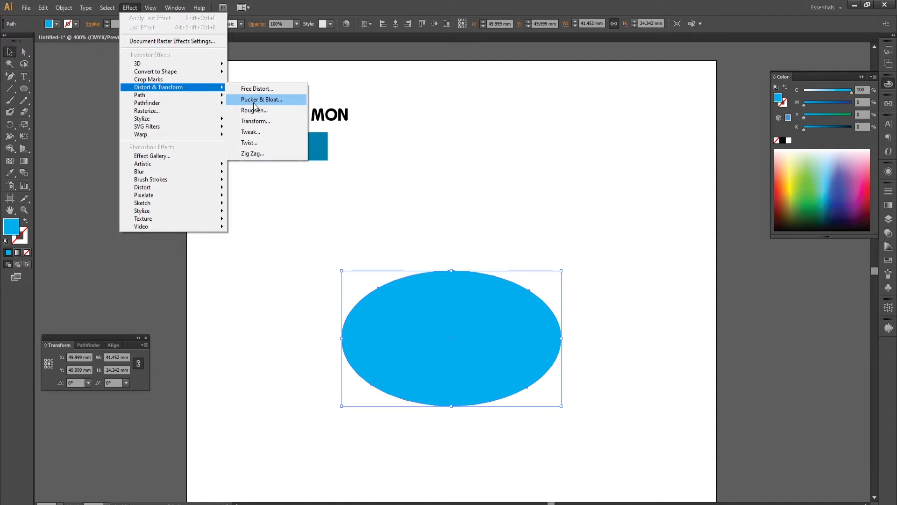
Step: Apply Pucker & Bloat at -40% to turn the blue ellipse into an eight-pointed starburst
click(253, 102)
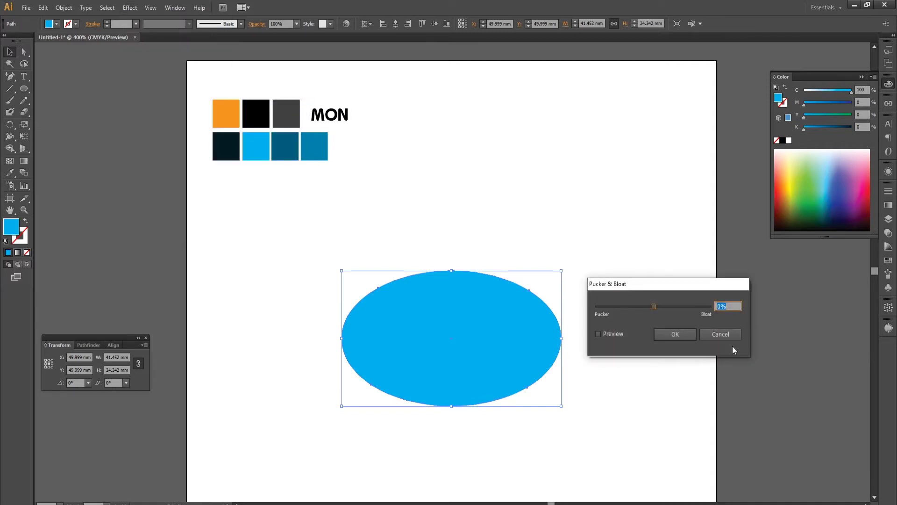
click(614, 335)
drag(651, 308, 644, 307)
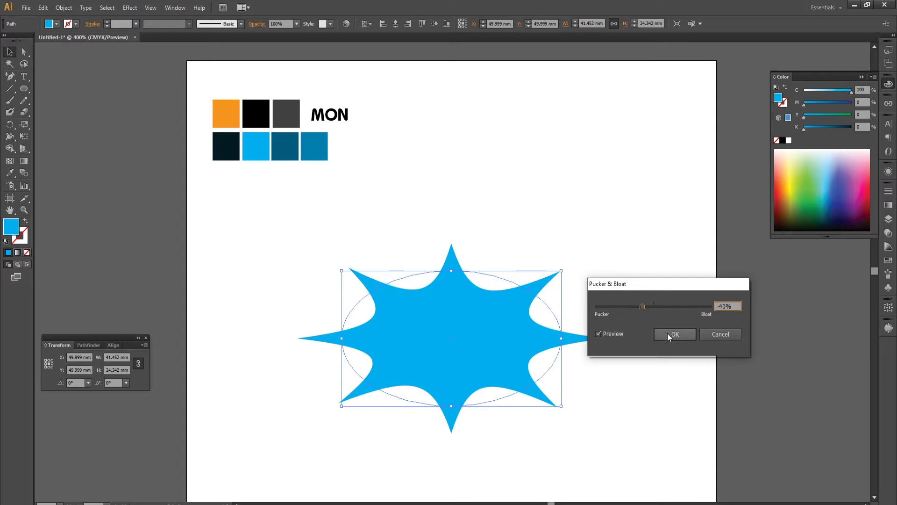
click(688, 337)
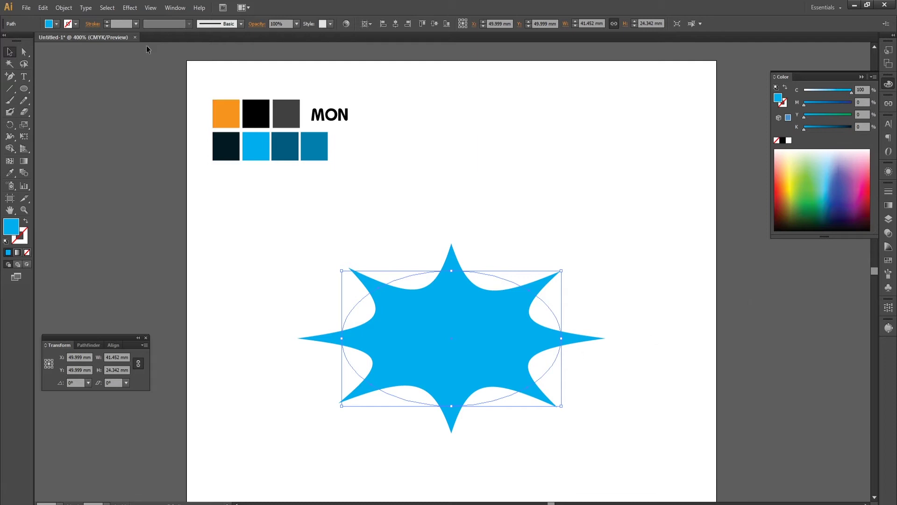
Step: Expand the starburst's appearance and pull its upper-right and lower-left spikes outward
click(64, 8)
click(86, 127)
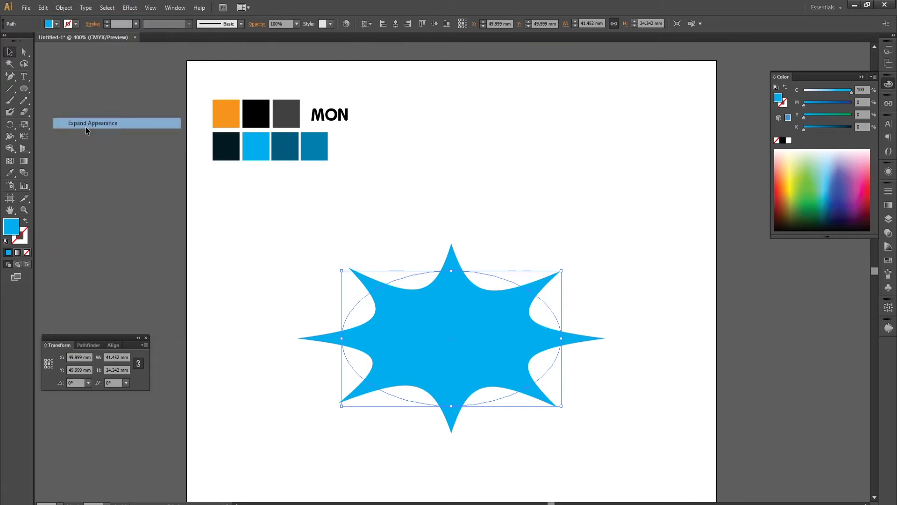
click(24, 51)
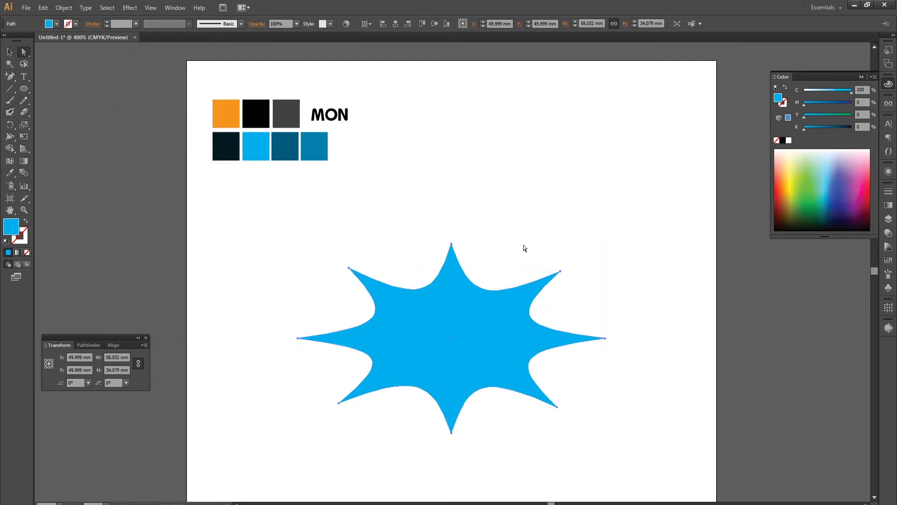
drag(561, 272, 587, 249)
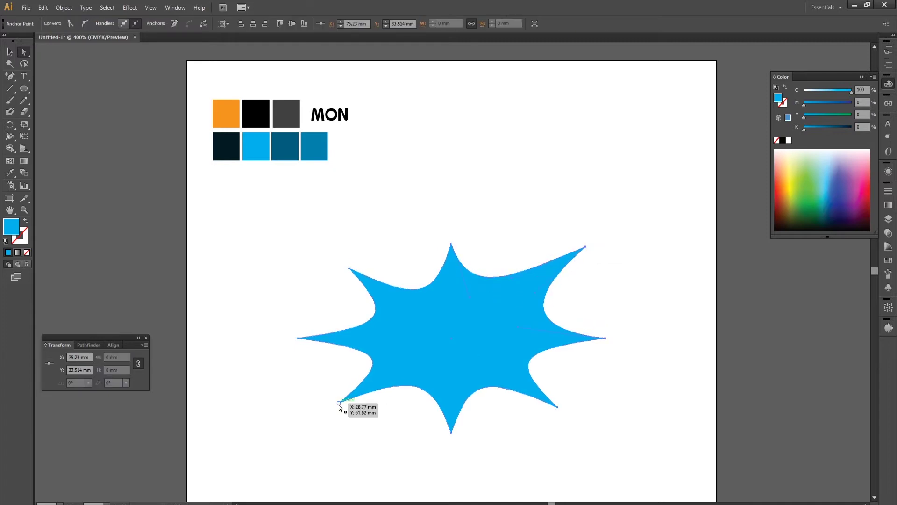
drag(340, 403, 322, 415)
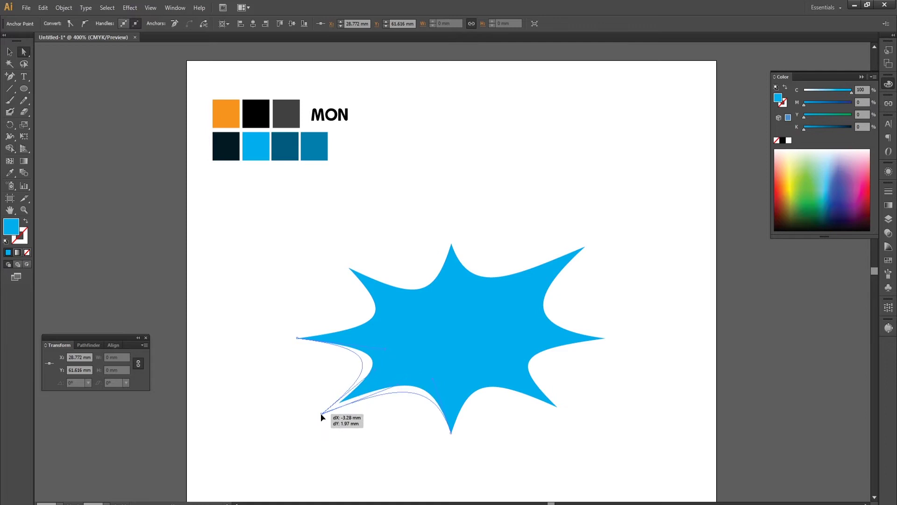
click(281, 307)
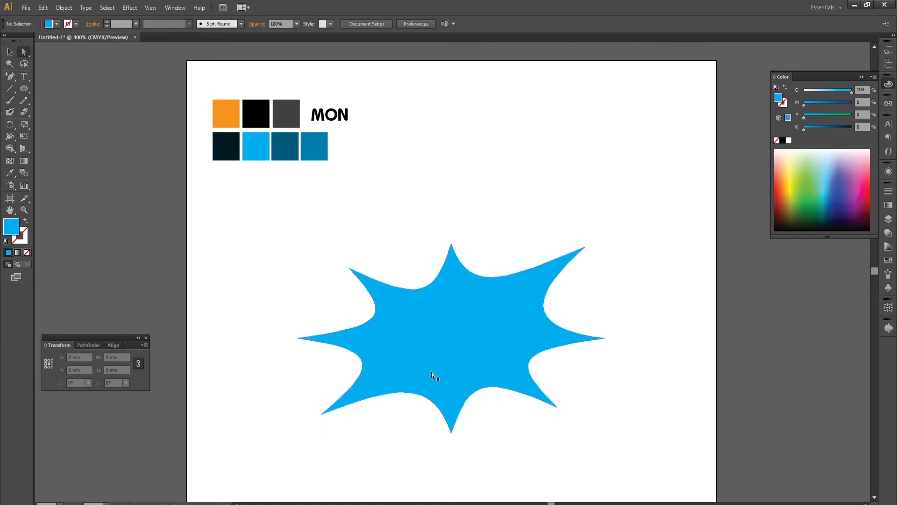
Step: Undo an accidental move of the starburst and reselect it
drag(455, 383, 477, 255)
key(ctrl+z)
click(460, 189)
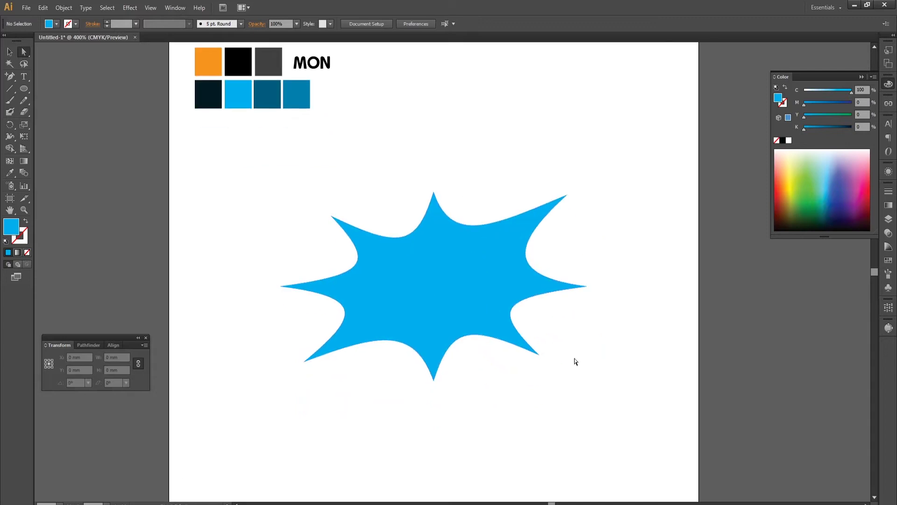
drag(472, 291, 484, 329)
key(v)
click(475, 280)
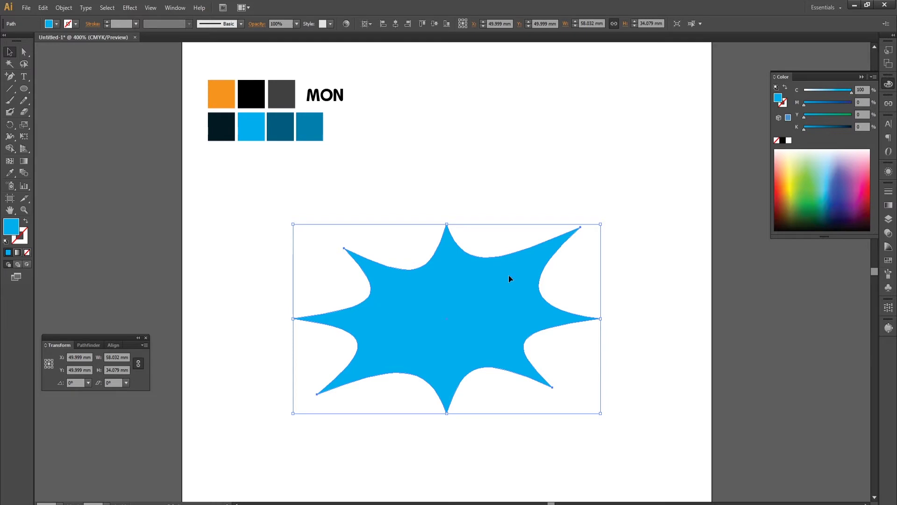
Step: Paste a copy of the starburst in front and enlarge it from its centre
click(42, 7)
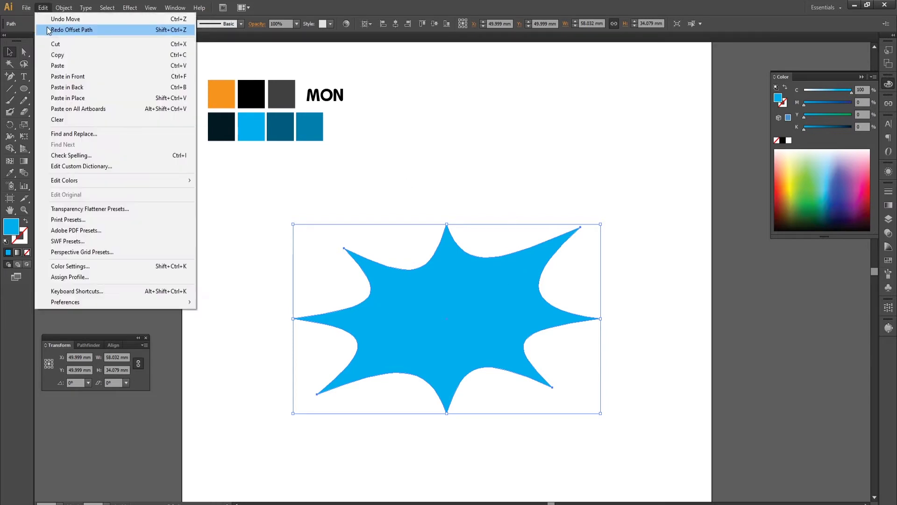
click(55, 55)
click(43, 7)
click(67, 76)
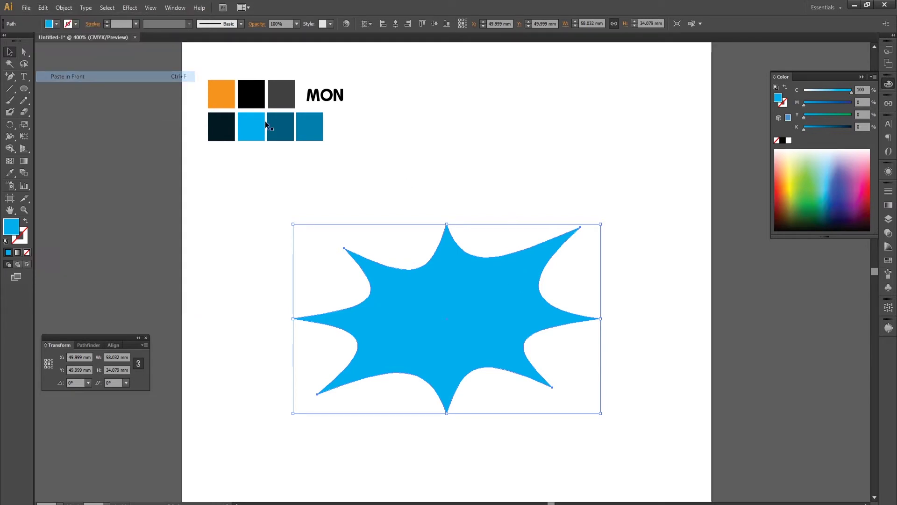
drag(601, 225, 620, 204)
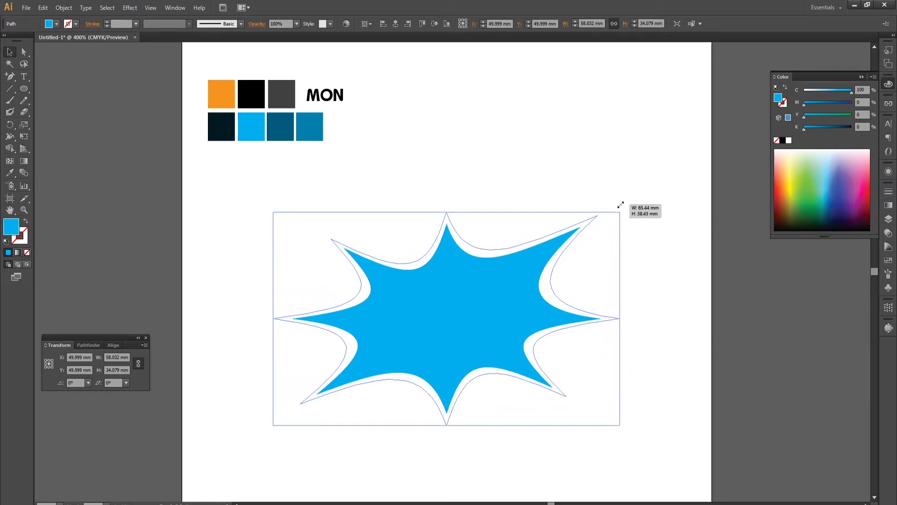
drag(621, 205, 626, 201)
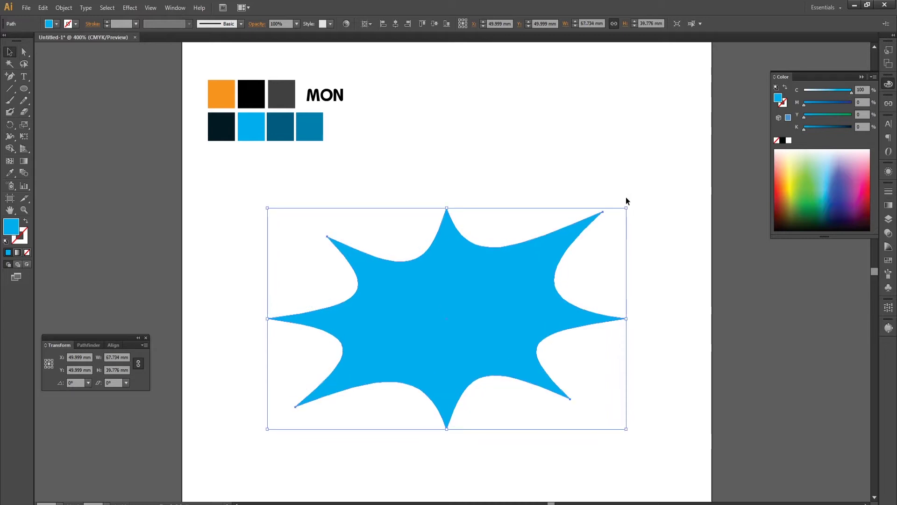
Step: Fill the enlarged copy with the darker blue swatch and send it behind the light star
key(i)
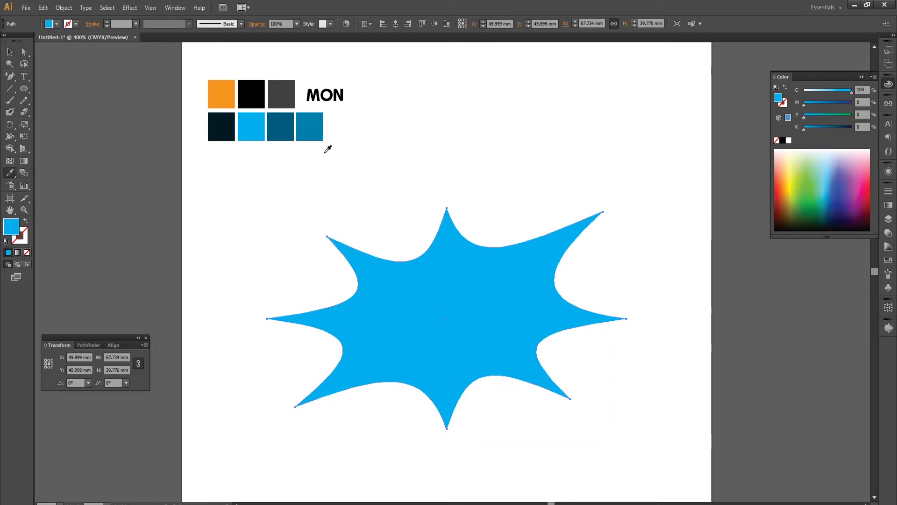
click(320, 128)
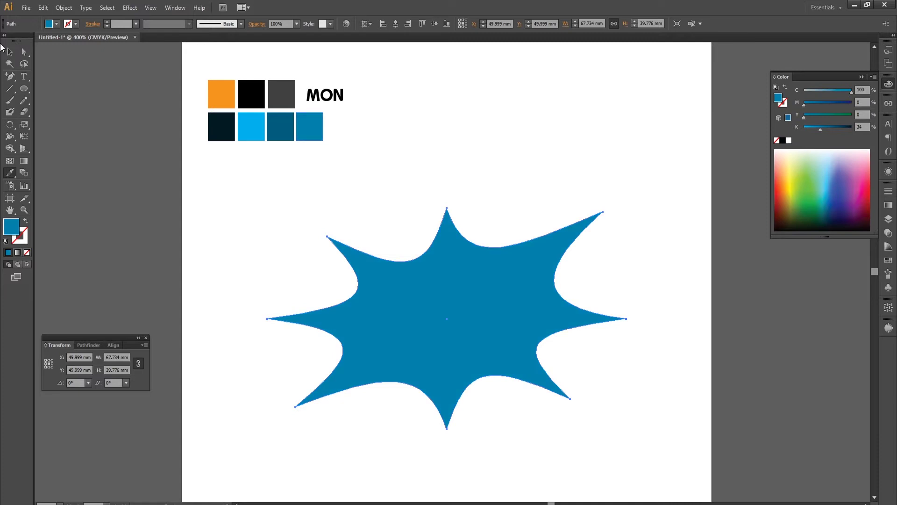
click(7, 56)
right_click(404, 273)
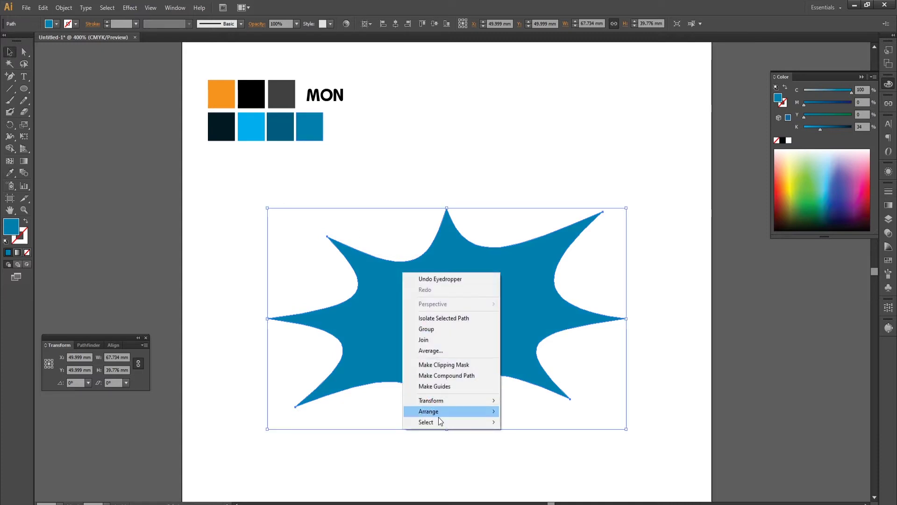
click(527, 445)
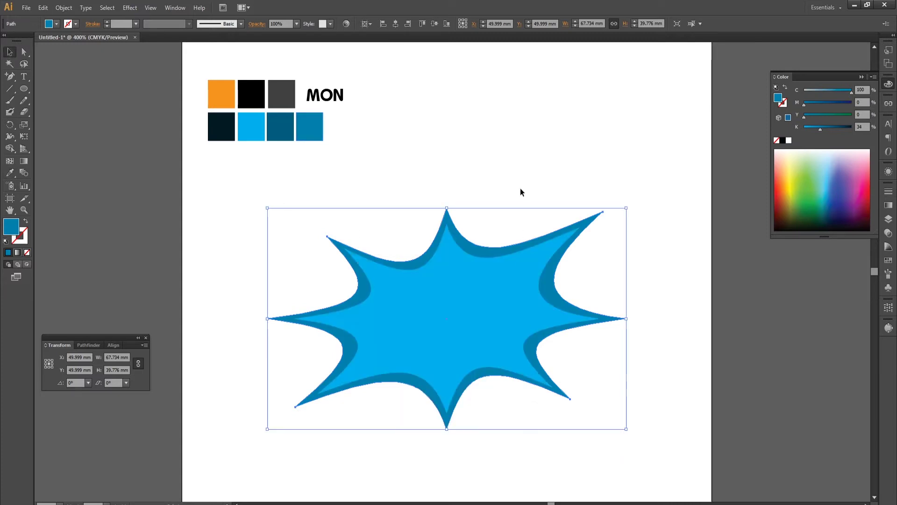
click(520, 185)
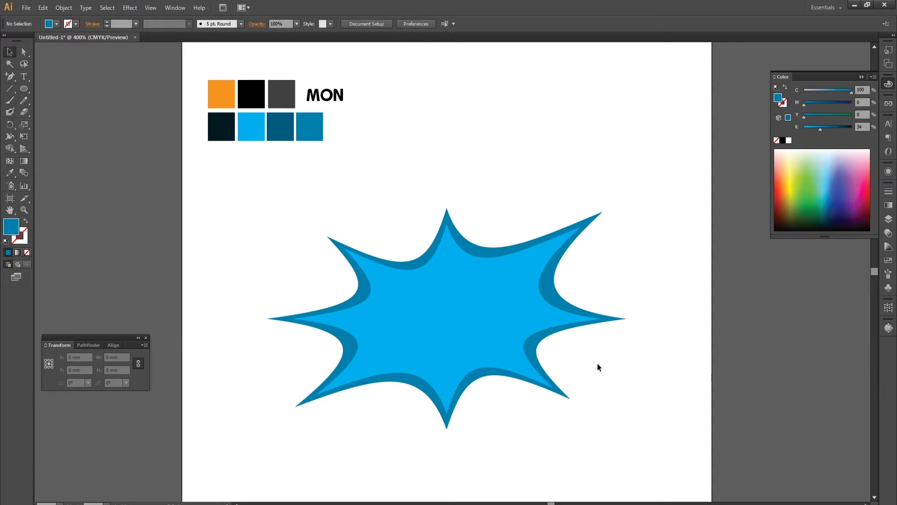
click(464, 342)
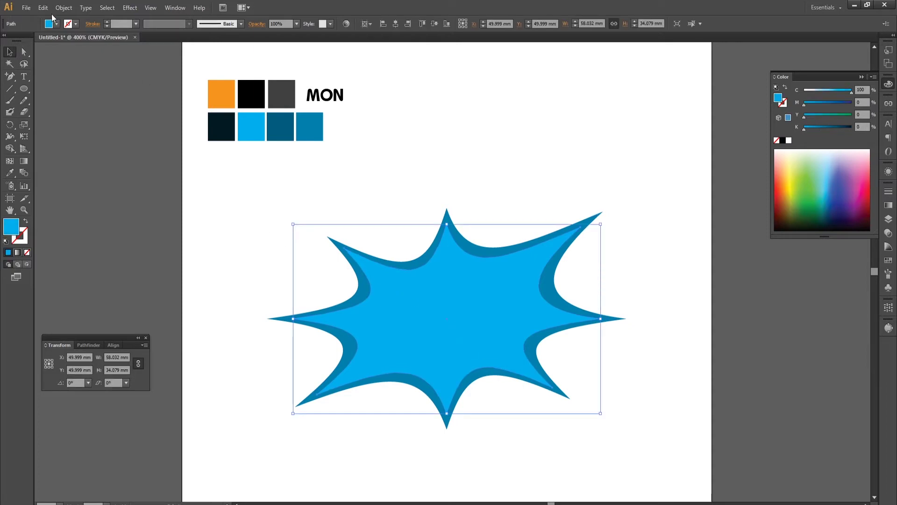
Step: Create an inset copy of the starburst with Offset Path at -1 mm
click(43, 8)
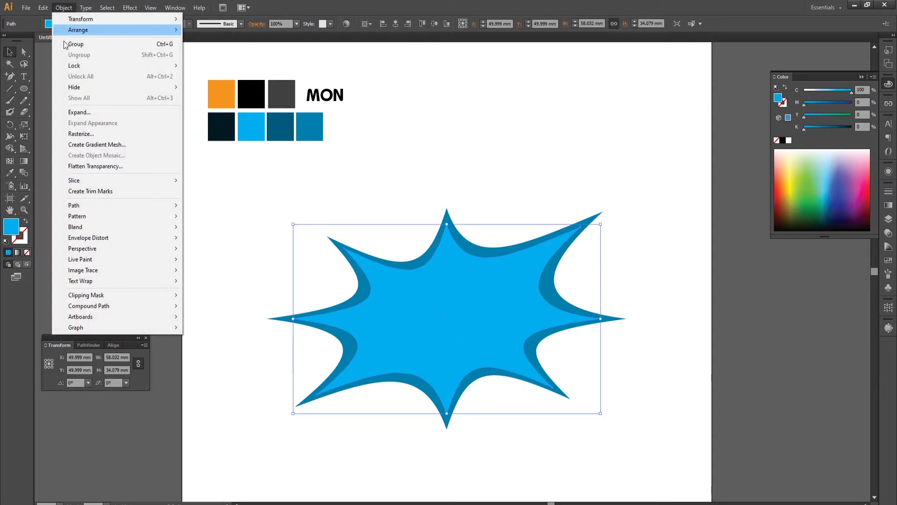
mouse_move(74, 205)
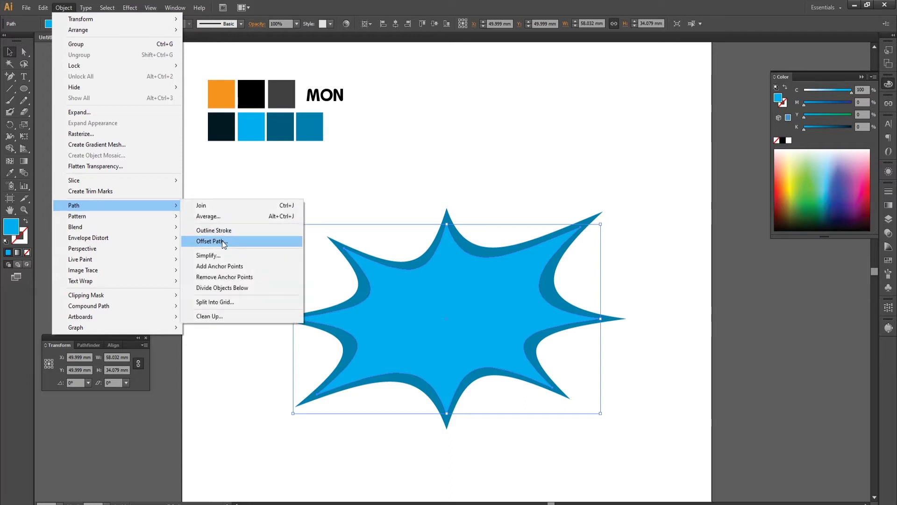
click(210, 241)
click(590, 312)
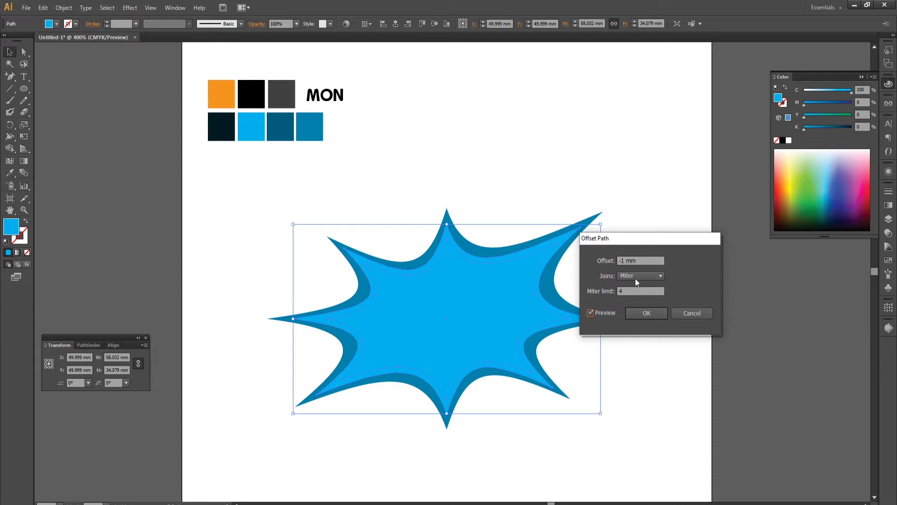
text(.5)
key(BackSpace)
key(BackSpace)
click(638, 312)
Step: Select both star paths and split off the inner star region with Shape Builder
drag(197, 224, 385, 357)
click(9, 148)
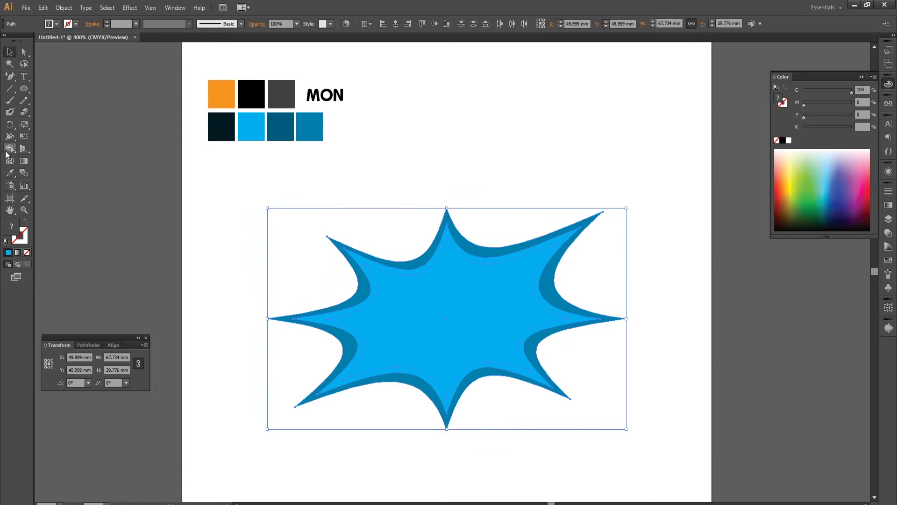
click(410, 298)
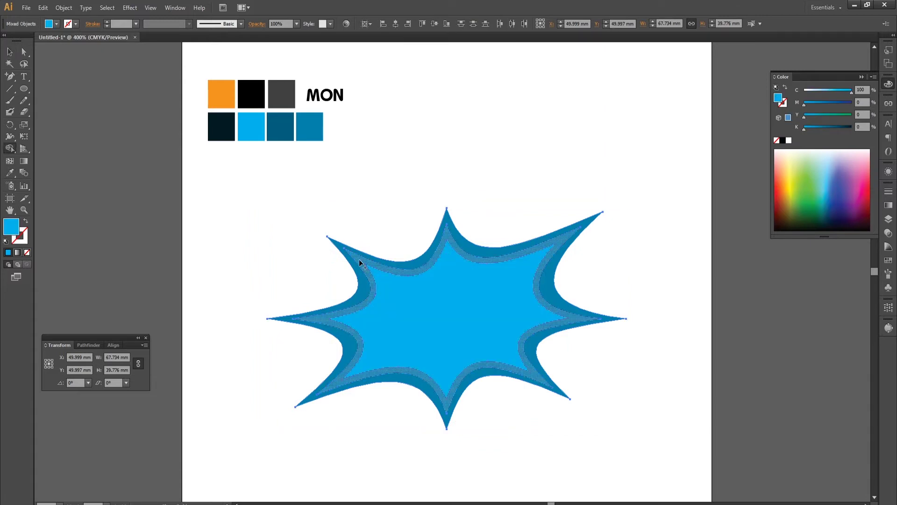
Step: Split off the inner ring and fill it with the darker blue swatch
click(366, 294)
click(8, 52)
click(163, 203)
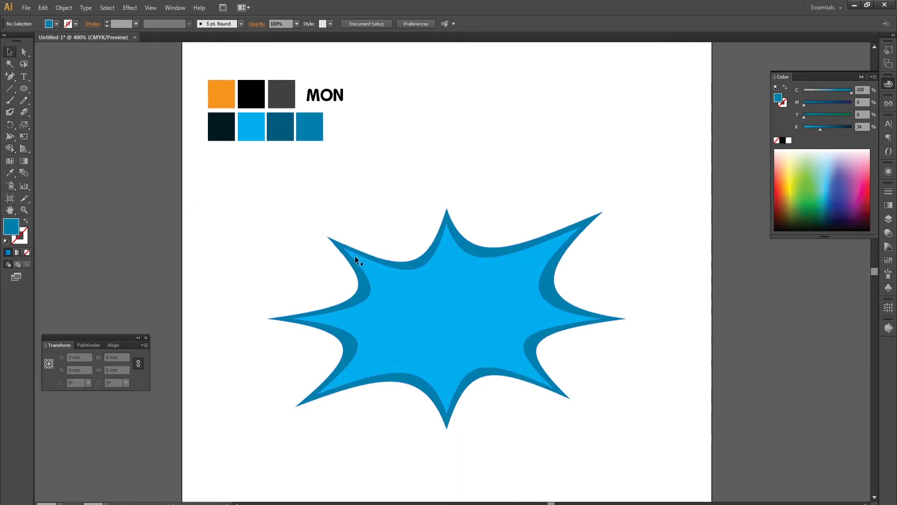
click(361, 259)
click(10, 172)
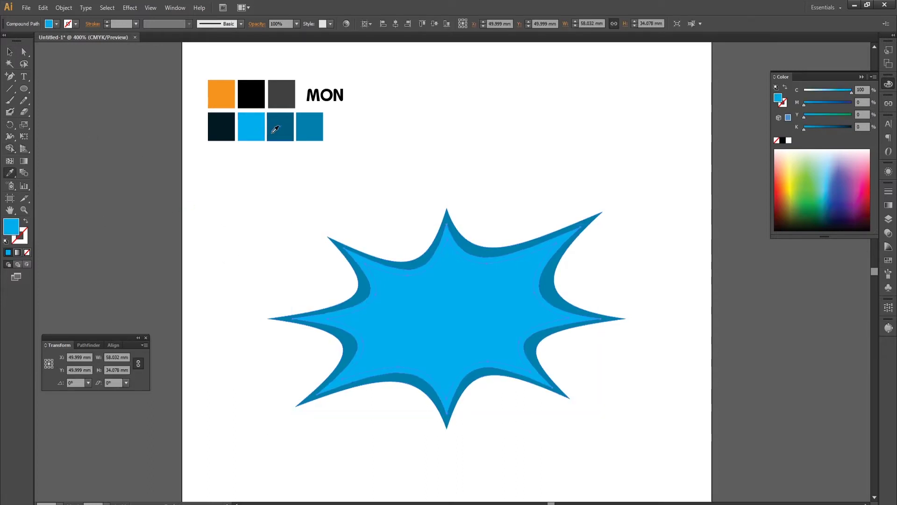
click(279, 131)
click(10, 52)
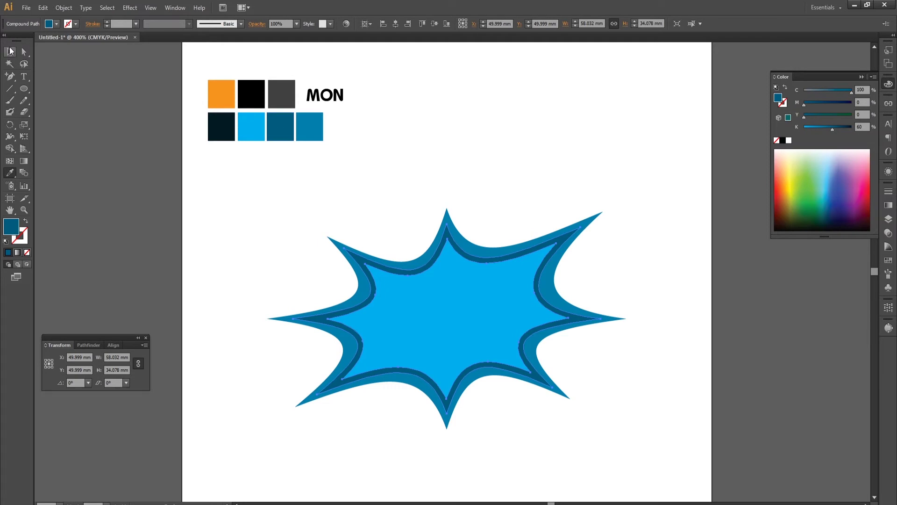
click(97, 126)
Step: Reframe the view and marquee-select all layers of the starburst
scroll(514, 363, down, 1)
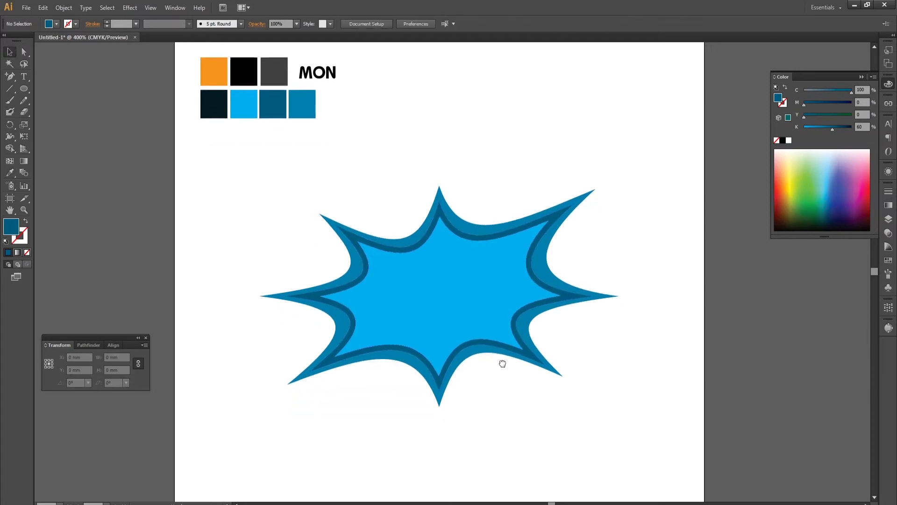
alt+scroll(494, 303, up, 1)
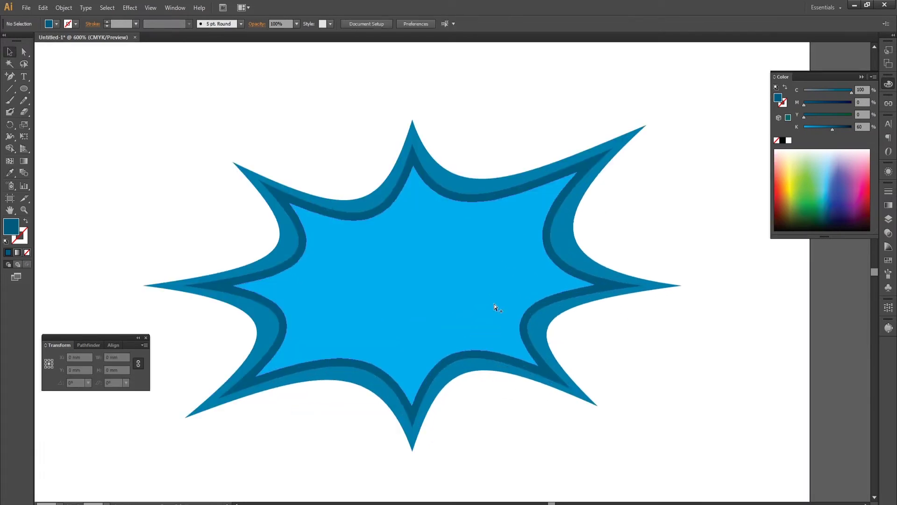
alt+scroll(494, 304, up, 1)
alt+scroll(494, 303, down, 1)
alt+scroll(494, 304, down, 1)
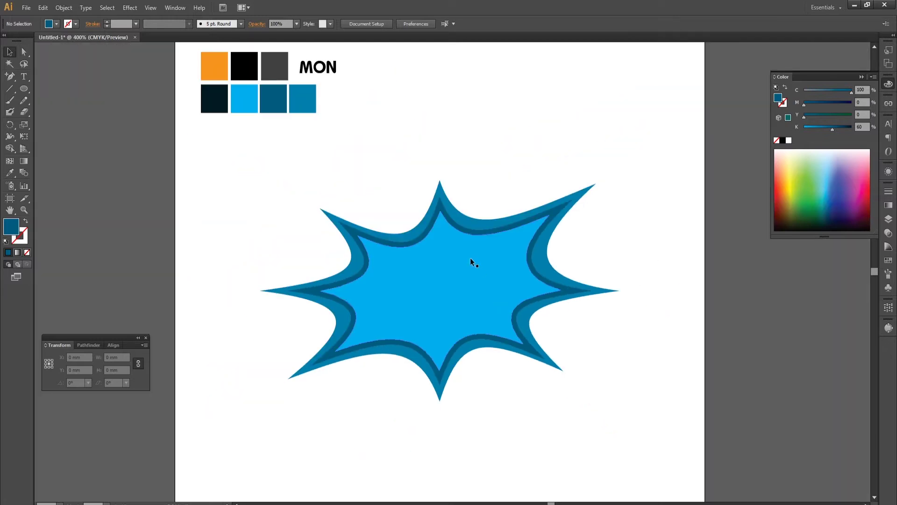
drag(456, 231, 470, 258)
drag(409, 144, 415, 172)
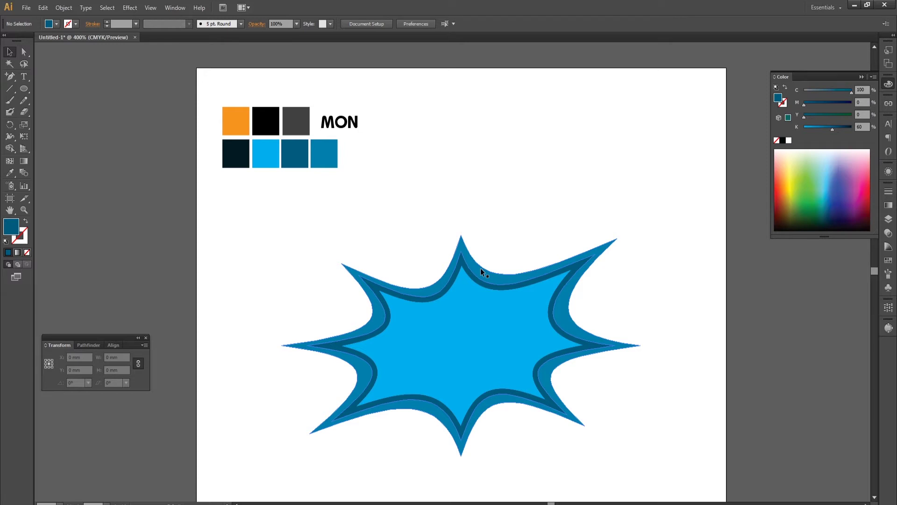
click(334, 129)
click(339, 159)
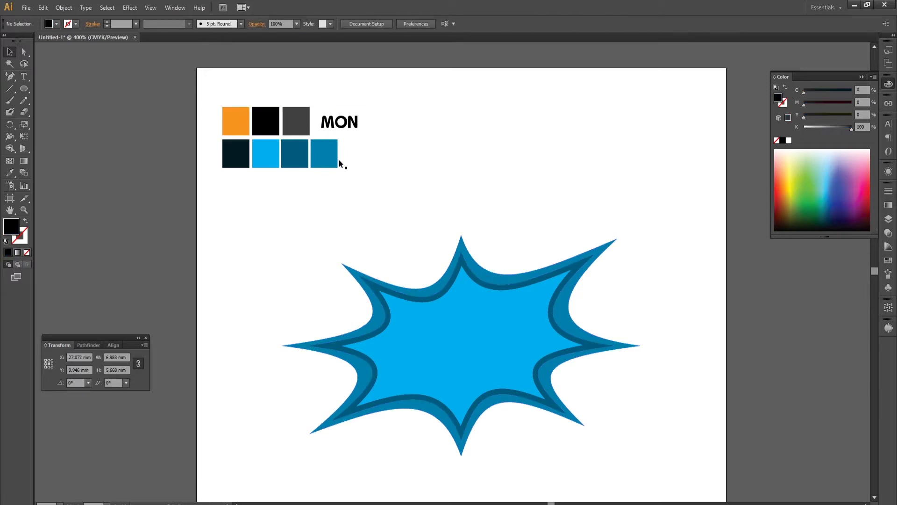
ctrl+click(489, 354)
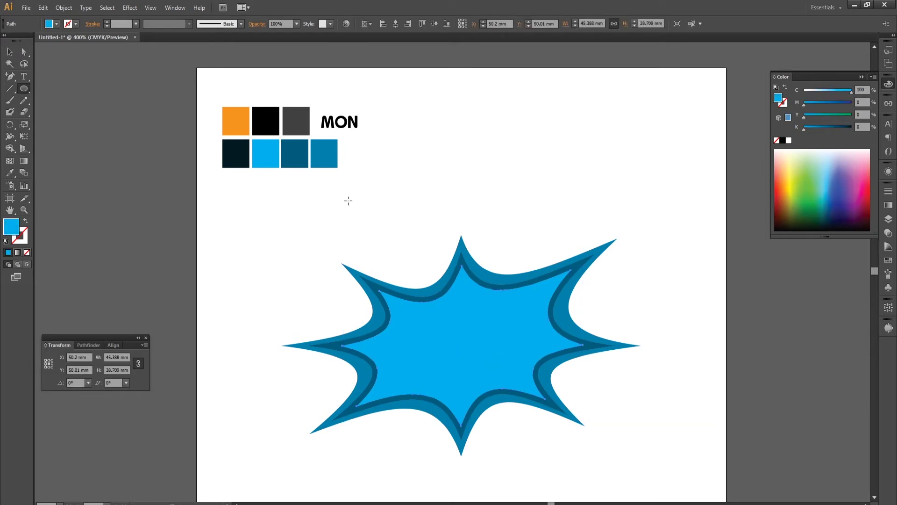
drag(399, 226, 499, 391)
click(10, 125)
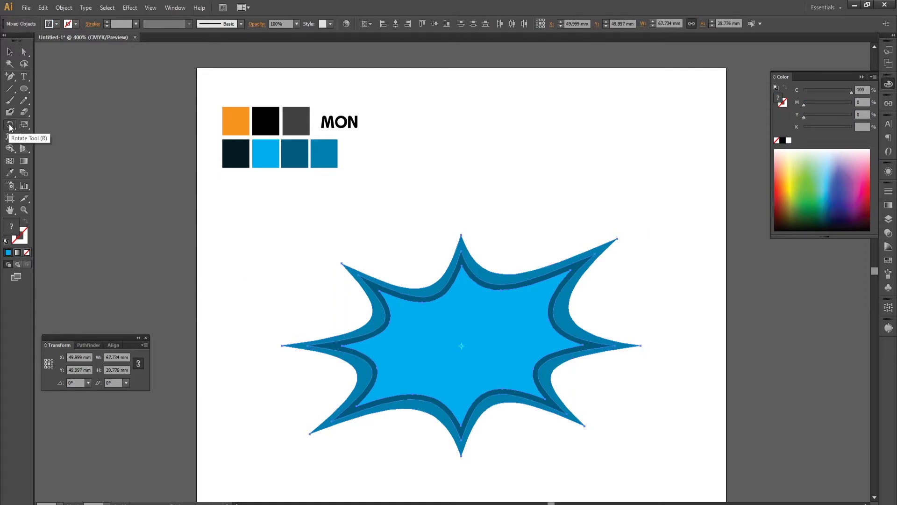
click(23, 88)
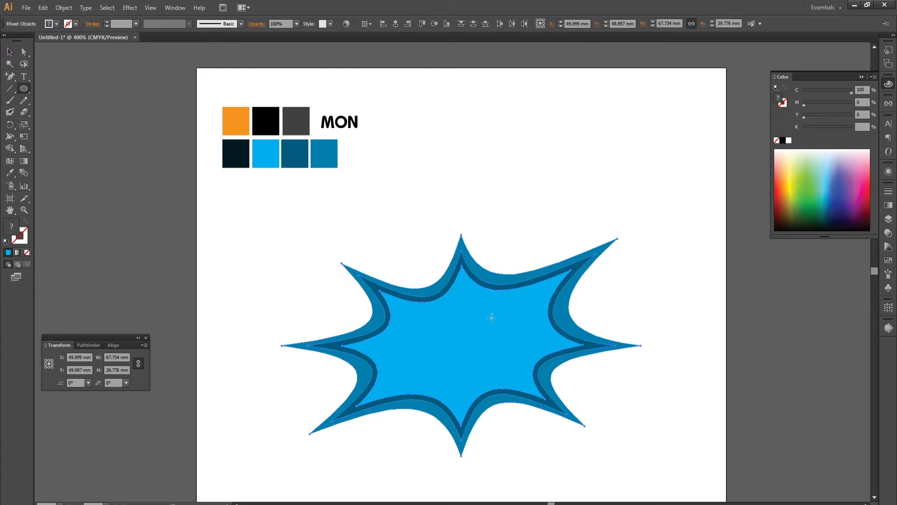
Step: Draw a small circle at the starburst centre with no fill and a black outline
drag(461, 346, 473, 354)
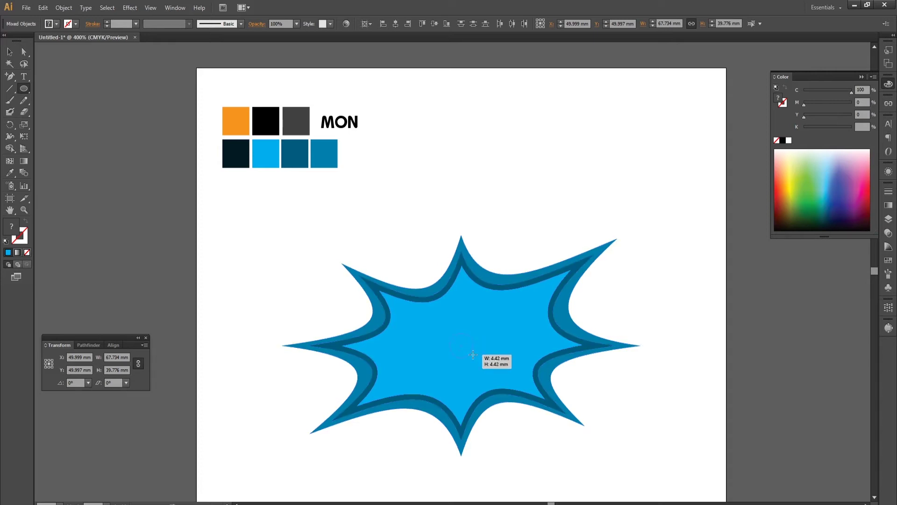
drag(473, 355, 476, 359)
click(9, 52)
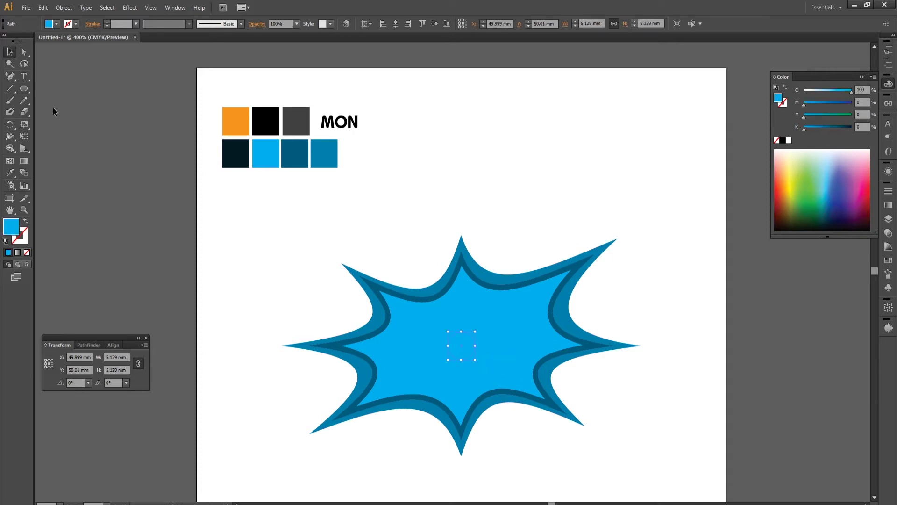
click(25, 223)
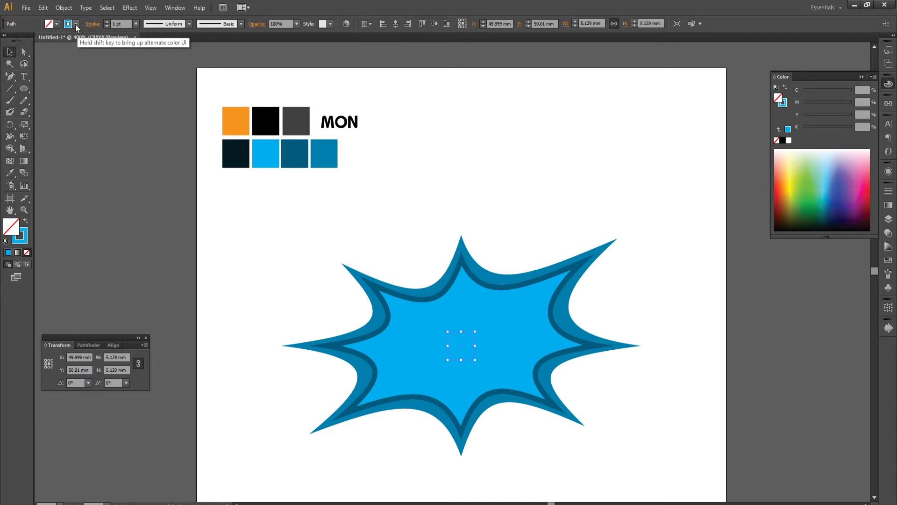
click(74, 24)
click(13, 69)
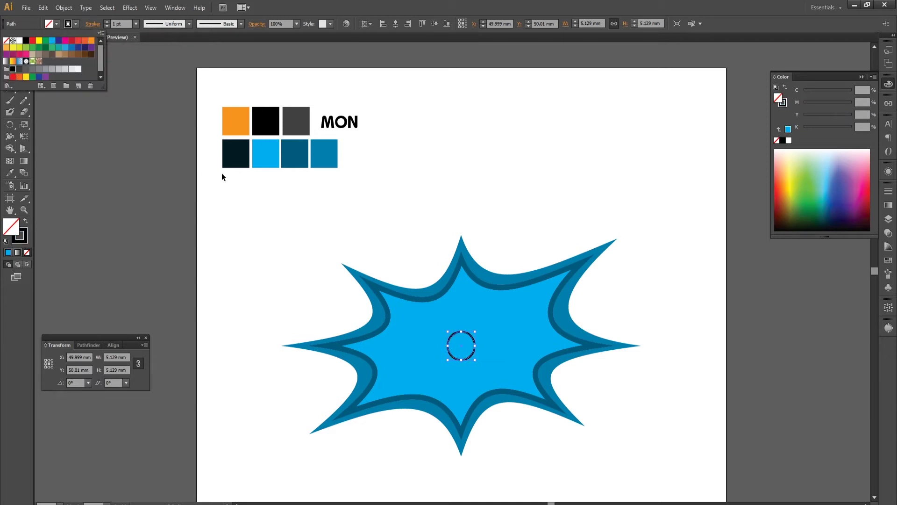
click(121, 195)
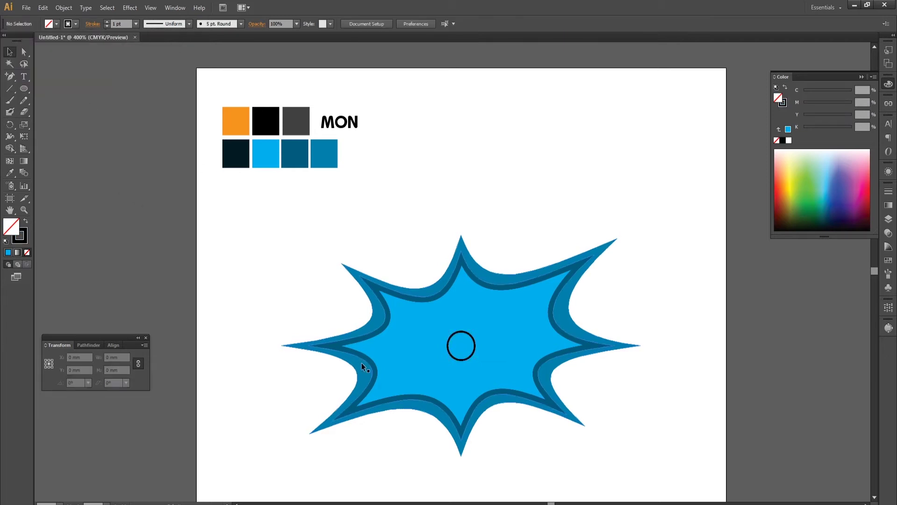
scroll(461, 344, up, 4)
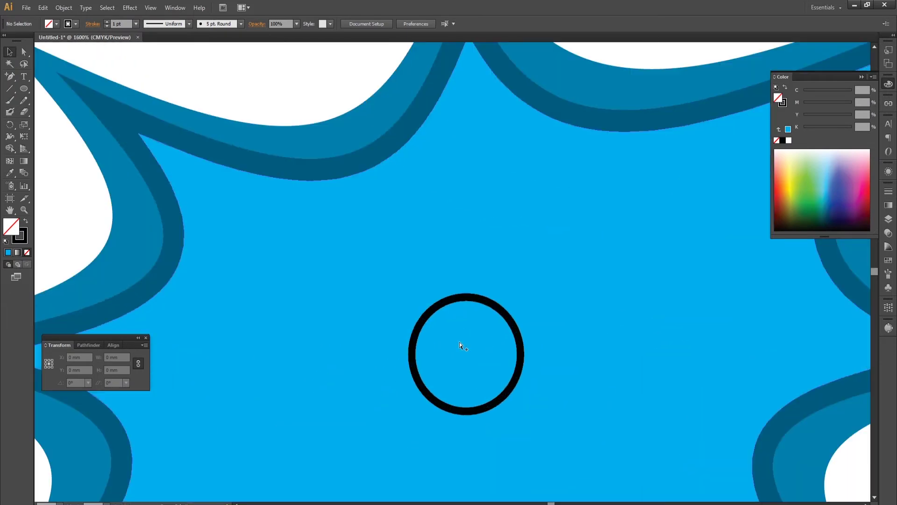
click(470, 295)
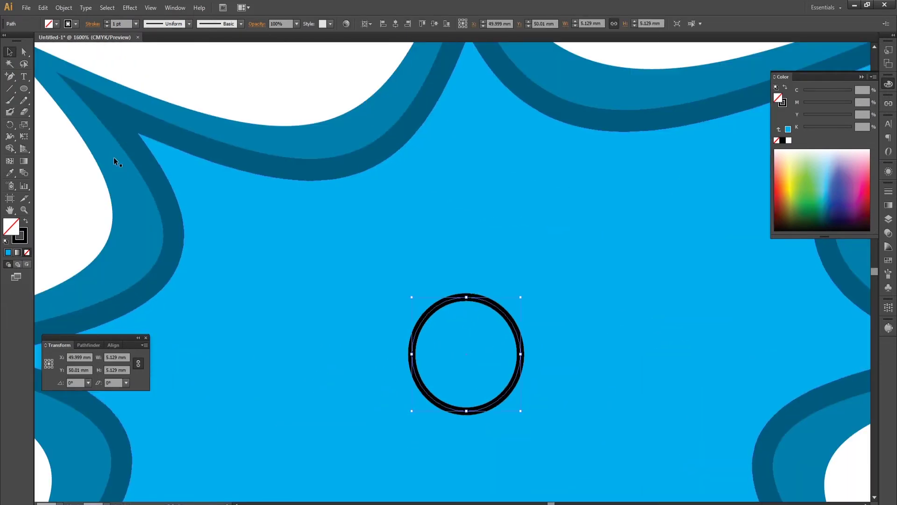
click(9, 88)
scroll(386, 237, down, 2)
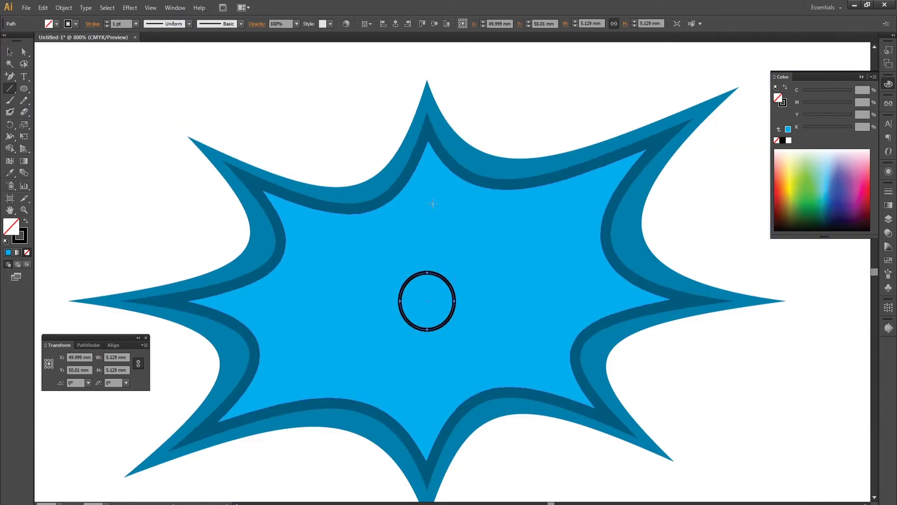
Step: Draw a line from the circle up toward the top spike and give it a tapered width profile
mouse_move(429, 129)
mouse_down()
mouse_move(421, 298)
mouse_move(426, 273)
mouse_up()
click(9, 52)
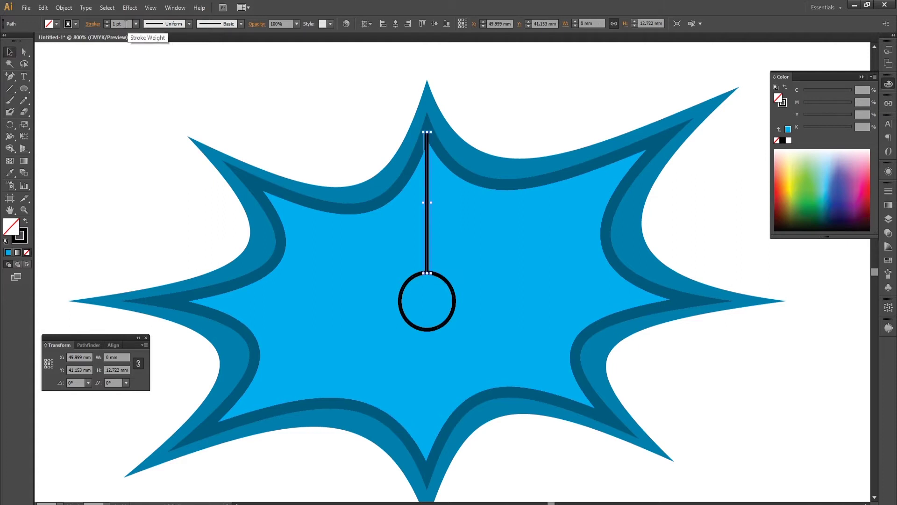
scroll(126, 24, up, 4)
scroll(125, 23, down, 2)
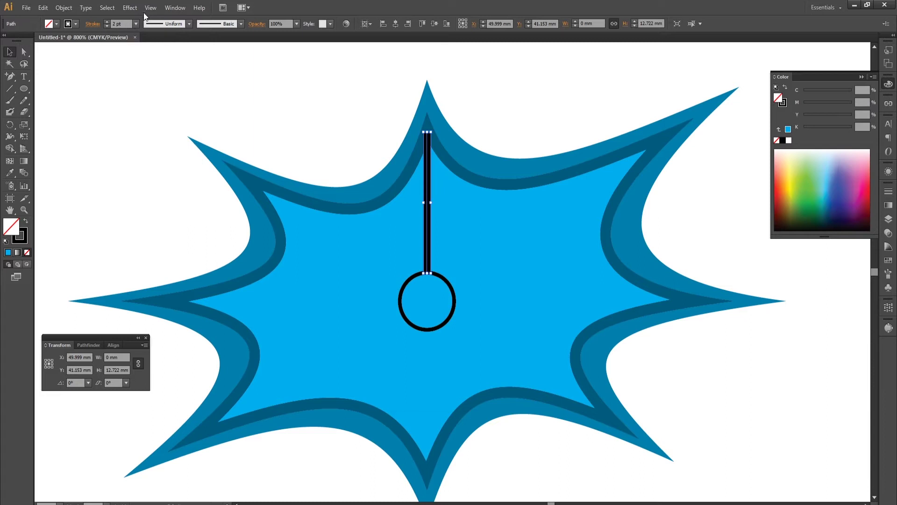
click(154, 25)
click(159, 100)
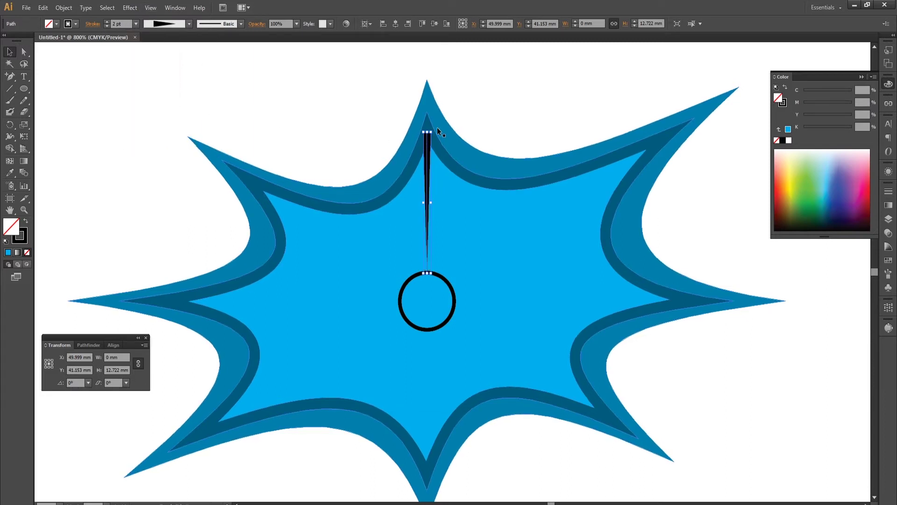
Step: Rotate the tapered spike so its thick end sits on the circle, then reselect it
mouse_move(436, 129)
mouse_down()
mouse_move(396, 284)
mouse_move(419, 292)
mouse_up()
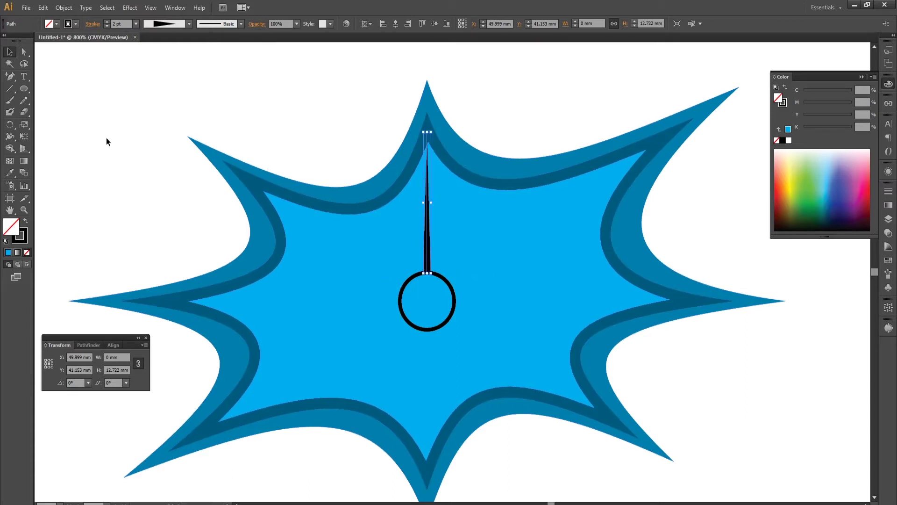
click(97, 133)
click(426, 210)
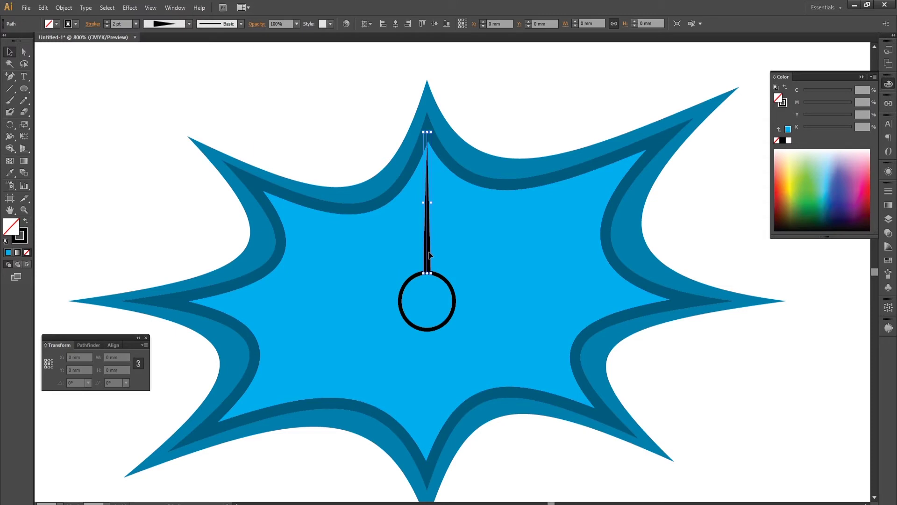
click(9, 126)
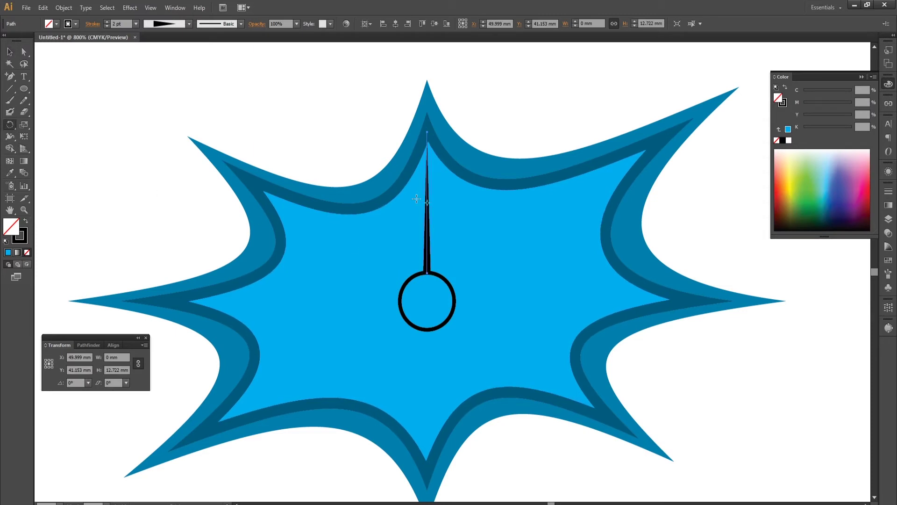
scroll(433, 248, up, 2)
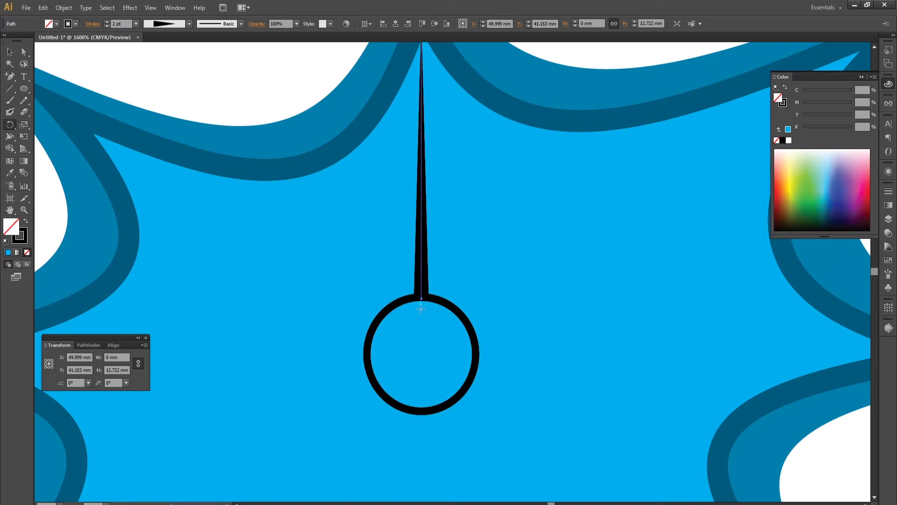
Step: Rotate-copy the spike about the circle's centre, then repeat the copy three times into a ring of rays
alt+click(421, 353)
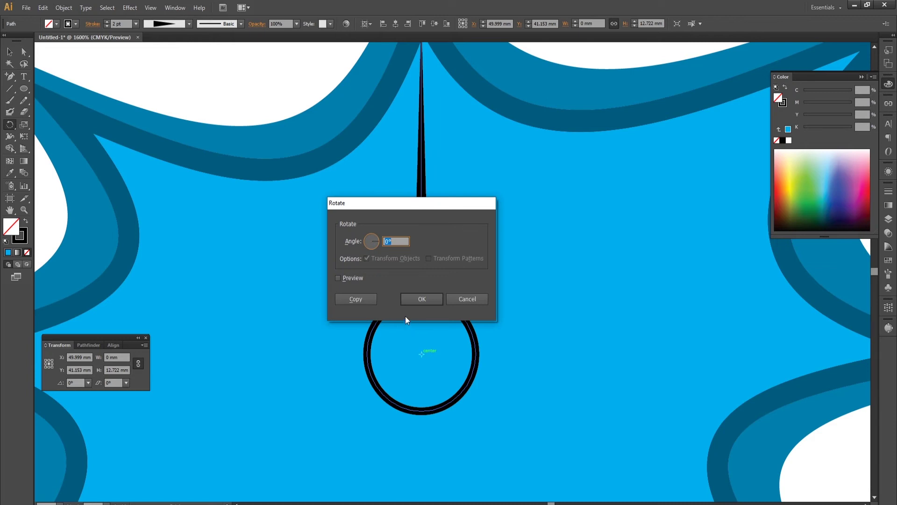
text(360/45)
click(346, 278)
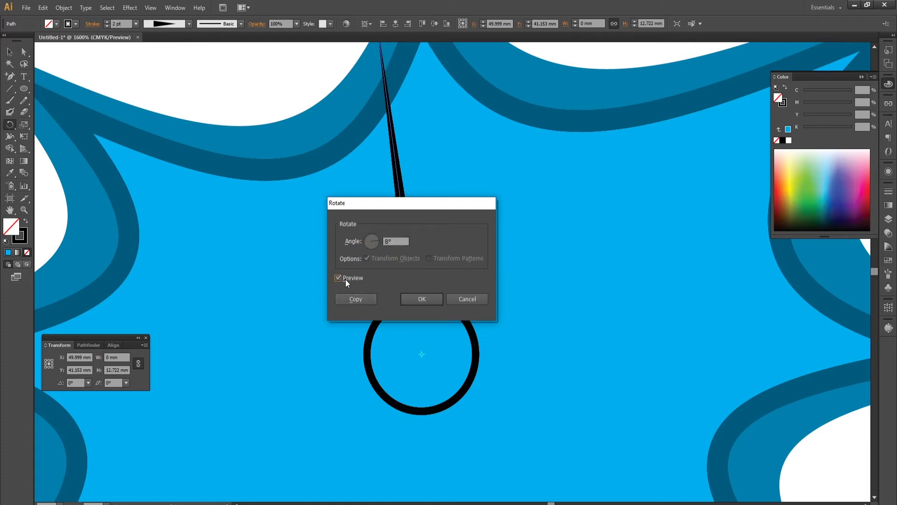
click(351, 298)
key(ctrl+d)
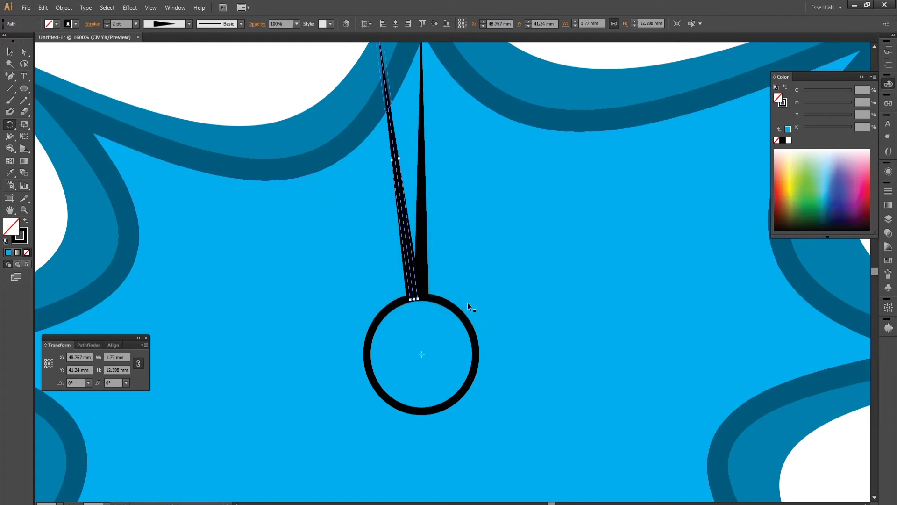
key(ctrl+d)
key(ctrl+d)
key(ctrl+d)
key(ctrl+d)
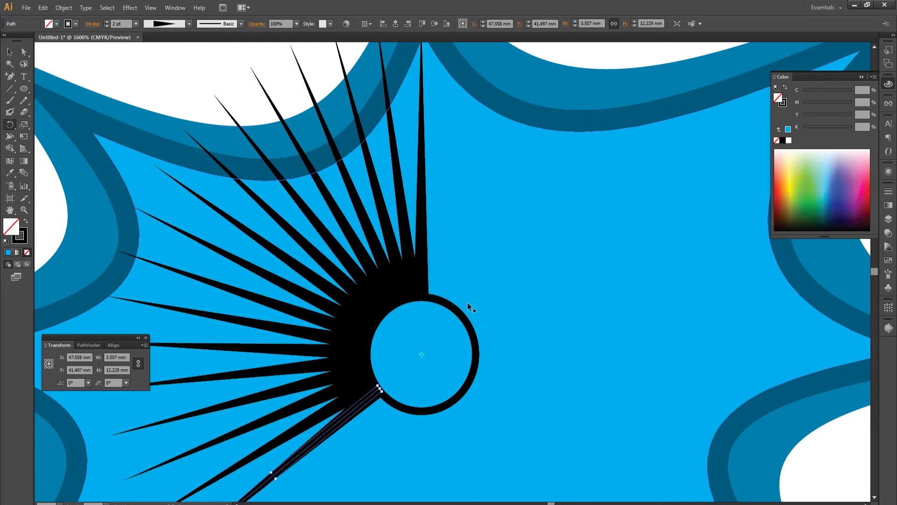
key(ctrl+d)
key(ctrl+d)
key(ctrl+d)
key(ctrl+d)
key(ctrl+d)
key(ctrl+d)
key(ctrl+d)
key(ctrl+d)
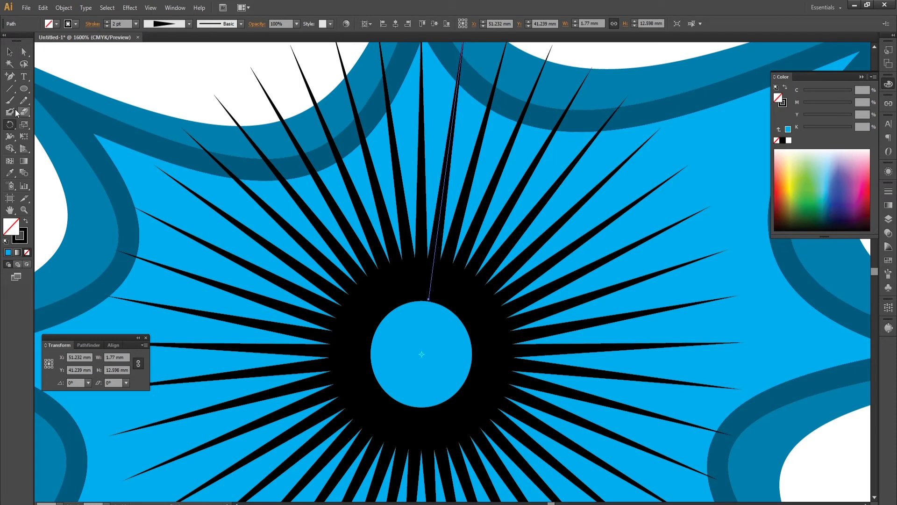
click(11, 51)
scroll(470, 289, down, 4)
scroll(470, 289, down, 1)
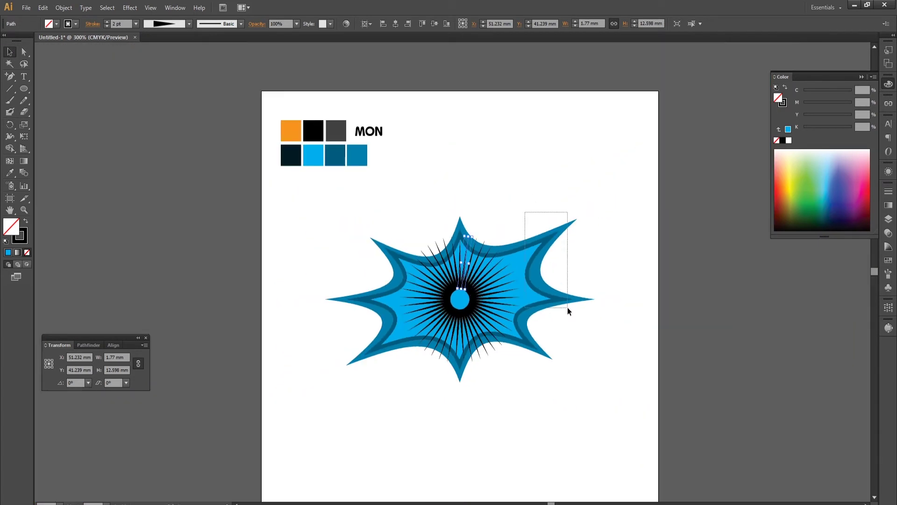
Step: Lock the blue starburst and enlarge the ring of rays from its centre
drag(524, 211, 567, 307)
click(66, 13)
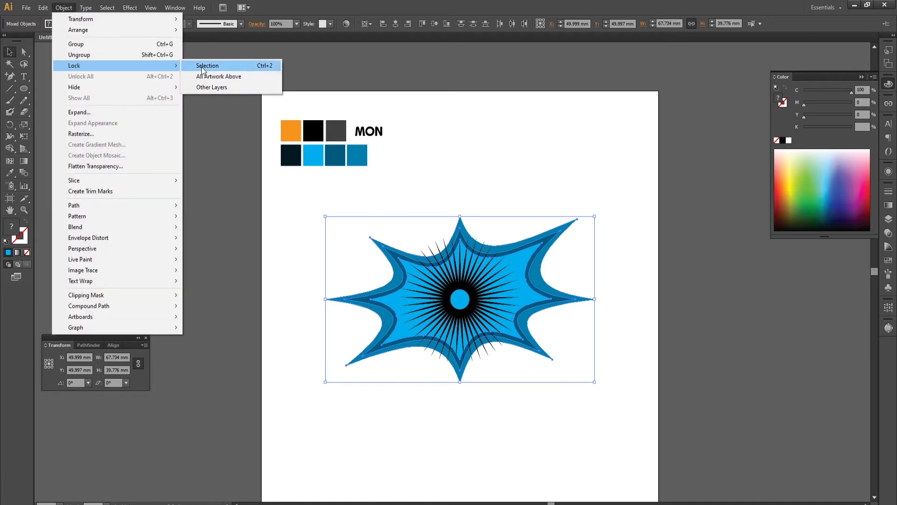
click(202, 66)
drag(551, 244, 517, 376)
drag(520, 236, 560, 196)
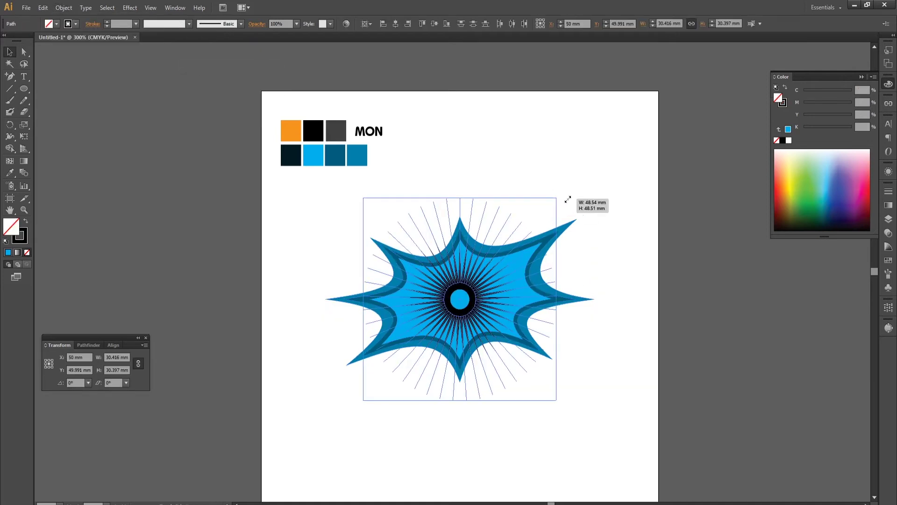
Step: Unlock everything and send the enlarged rays behind the starburst
click(73, 19)
click(103, 77)
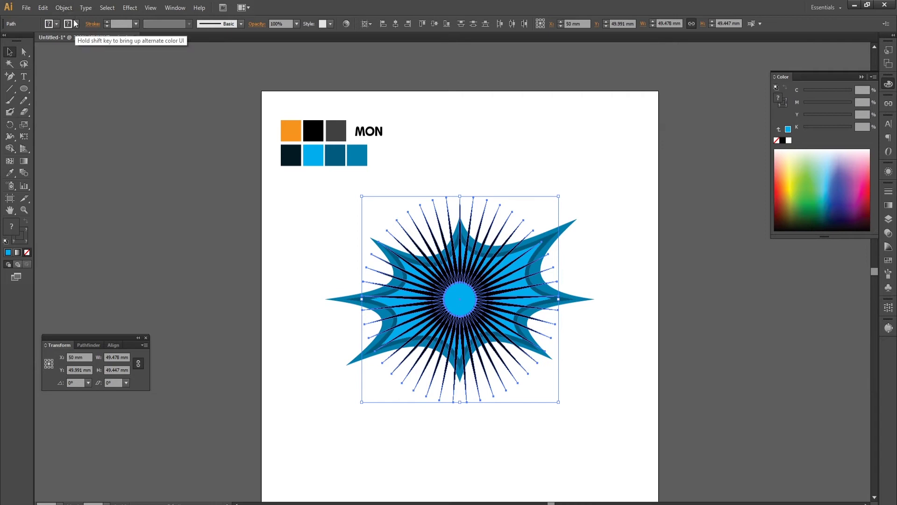
click(484, 207)
right_click(484, 206)
click(632, 320)
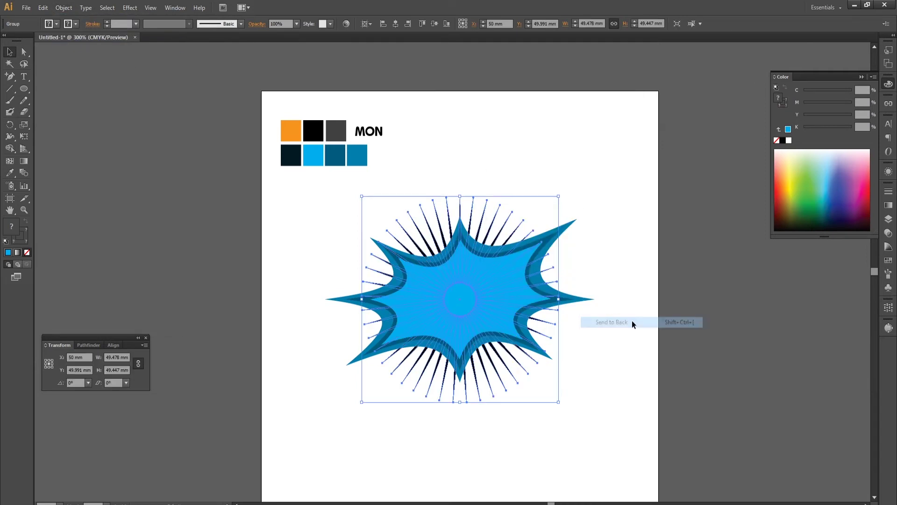
key(ctrl+shift+a)
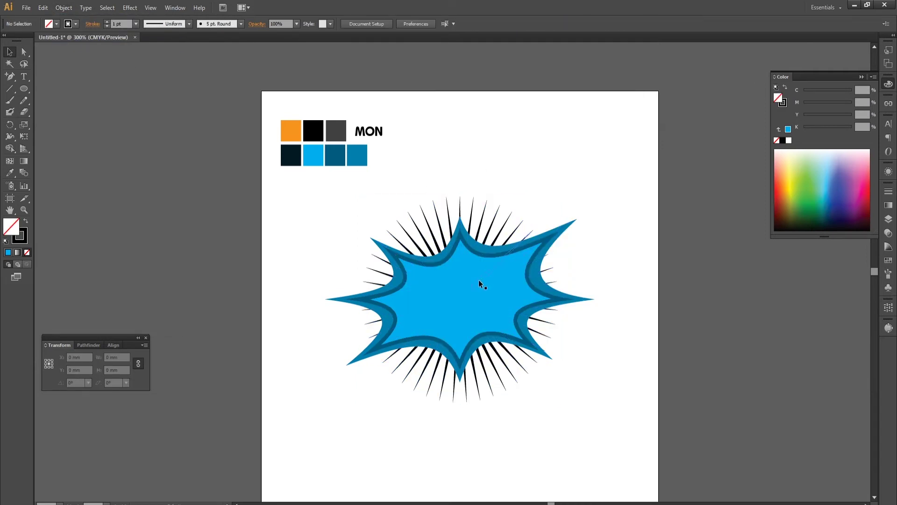
click(510, 224)
Step: Move the MON text onto the starburst centre and bring it to the front
click(459, 117)
scroll(540, 302, up, 1)
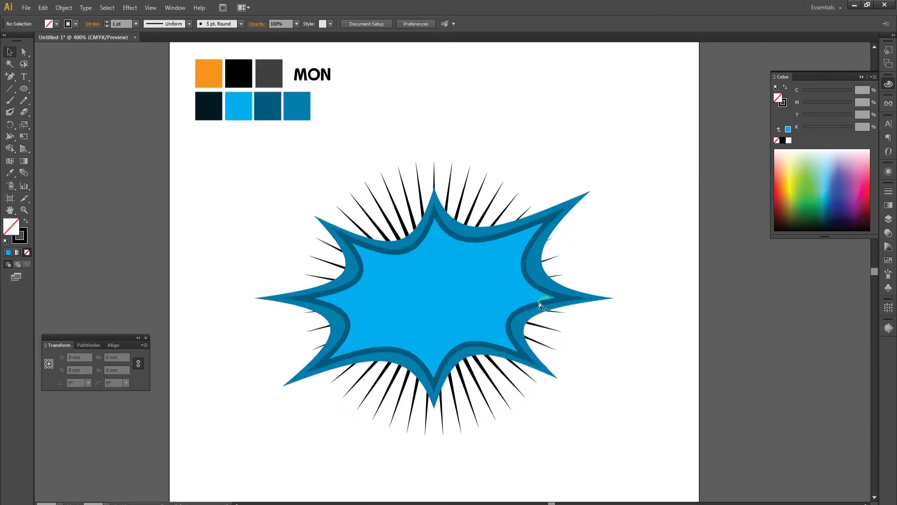
scroll(539, 302, up, 1)
scroll(506, 296, down, 1)
click(329, 78)
click(43, 7)
click(57, 59)
mouse_move(346, 102)
mouse_down()
mouse_move(470, 309)
mouse_move(580, 206)
mouse_up()
right_click(470, 310)
click(560, 402)
Step: Try a rotation and an Arc warp on MON, then undo and cancel them, leaving plain text
drag(584, 415, 620, 335)
key(ctrl+z)
key(alt+shift+ctrl+w)
click(616, 428)
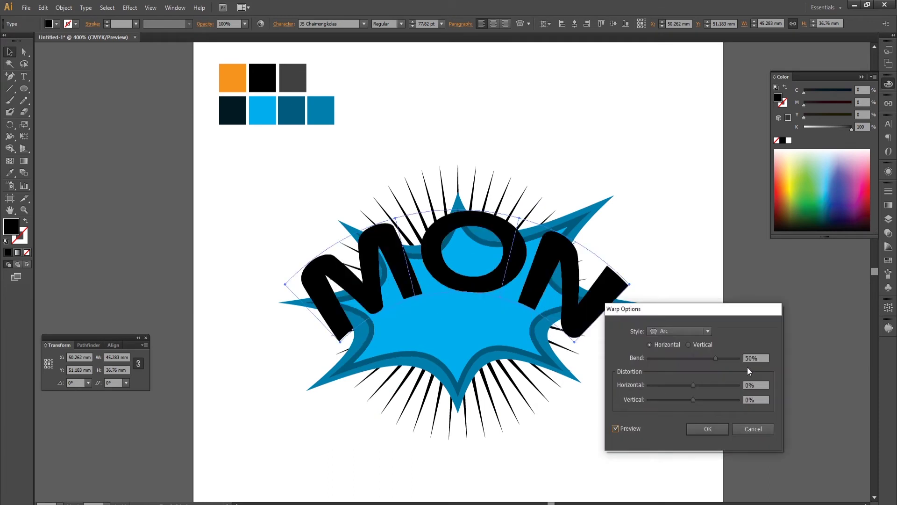
click(766, 429)
click(64, 7)
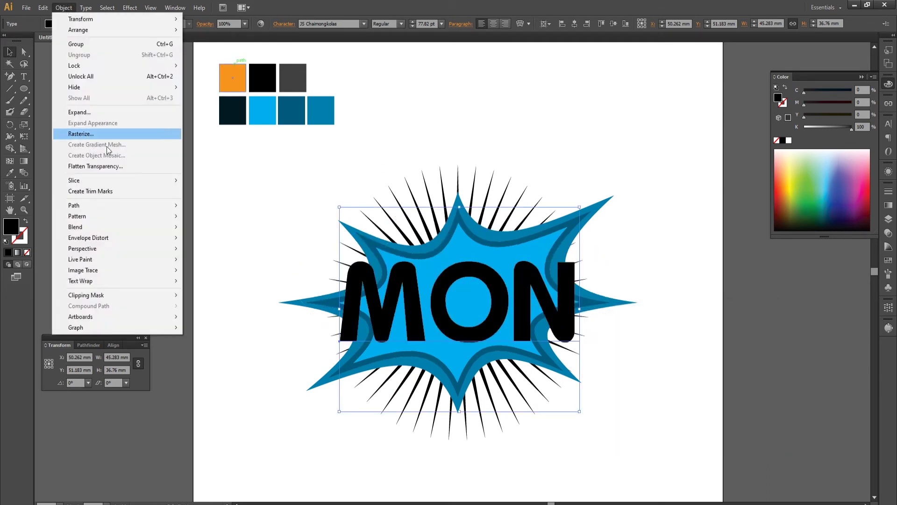
mouse_move(78, 216)
click(216, 237)
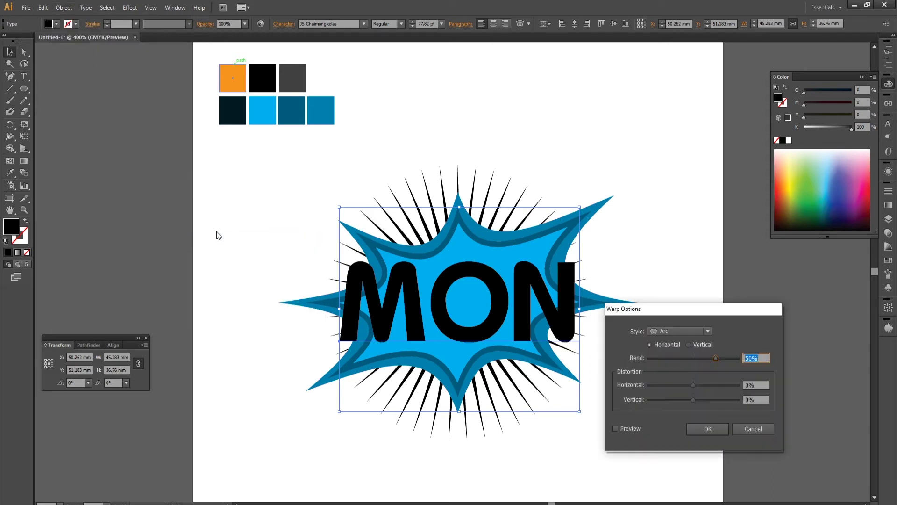
drag(687, 310, 732, 259)
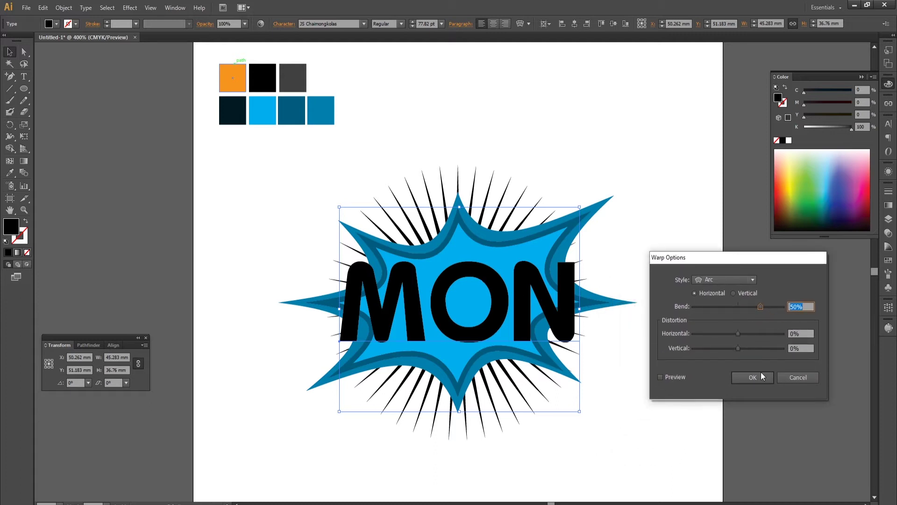
click(797, 377)
click(64, 8)
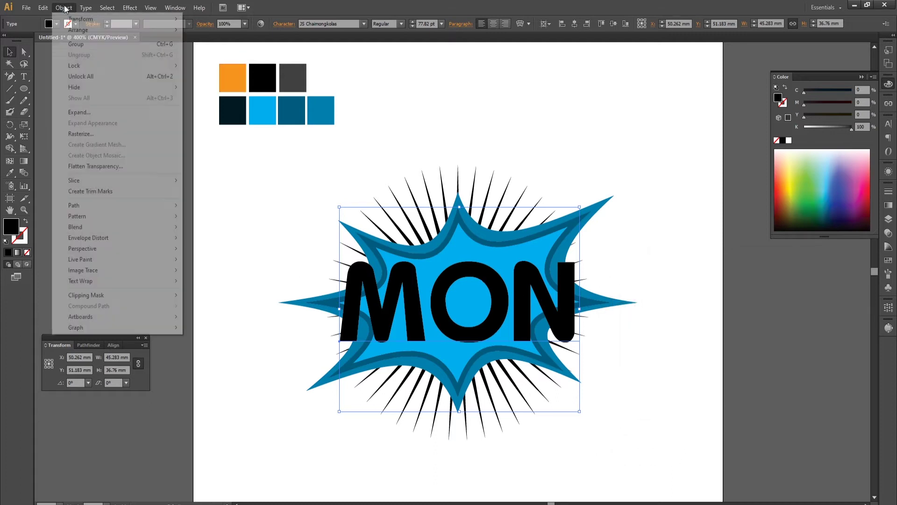
mouse_move(88, 237)
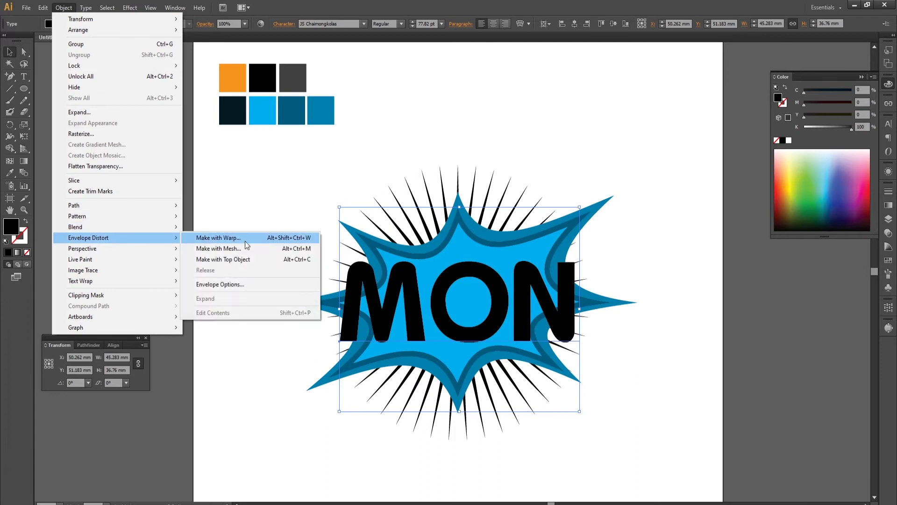
Step: Apply a Flag envelope warp to MON with a 30% bend
click(284, 239)
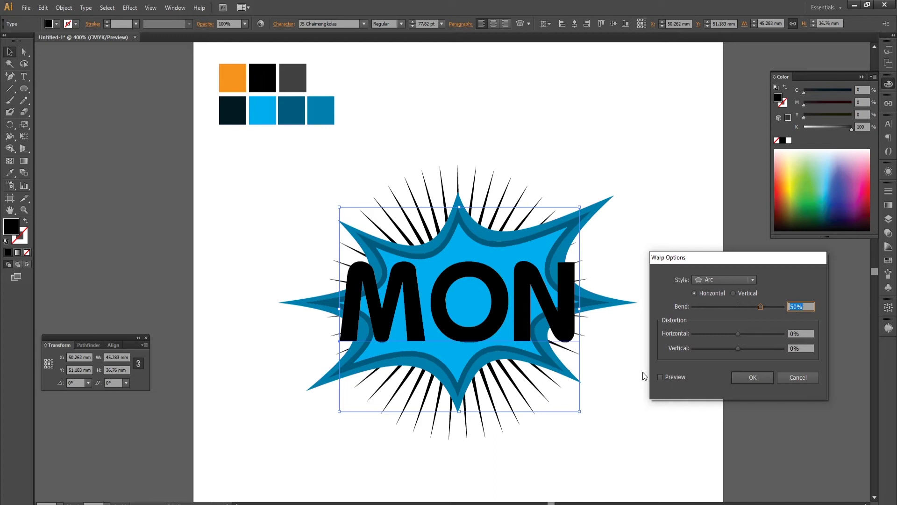
click(665, 379)
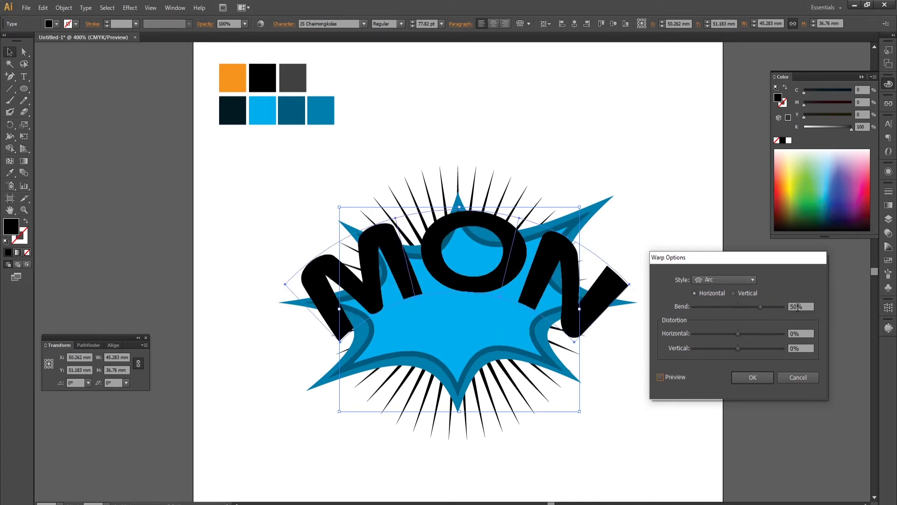
text(0)
click(804, 333)
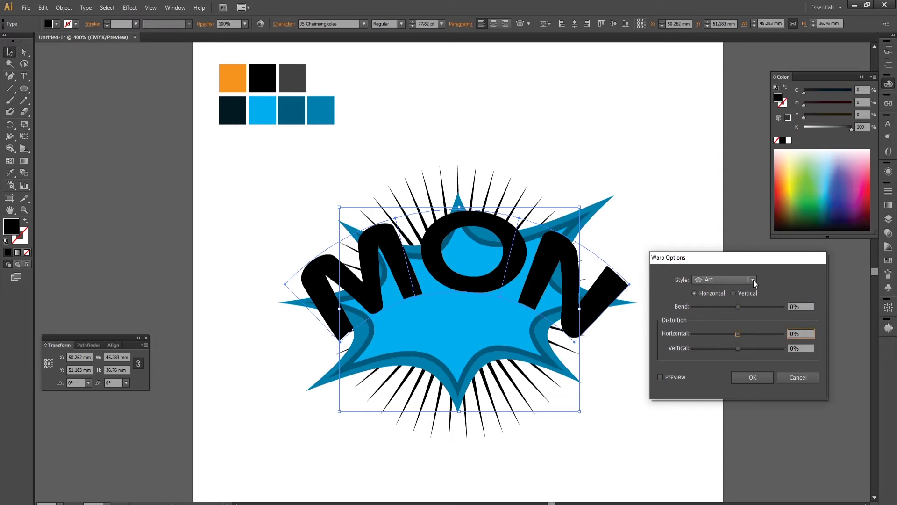
click(676, 377)
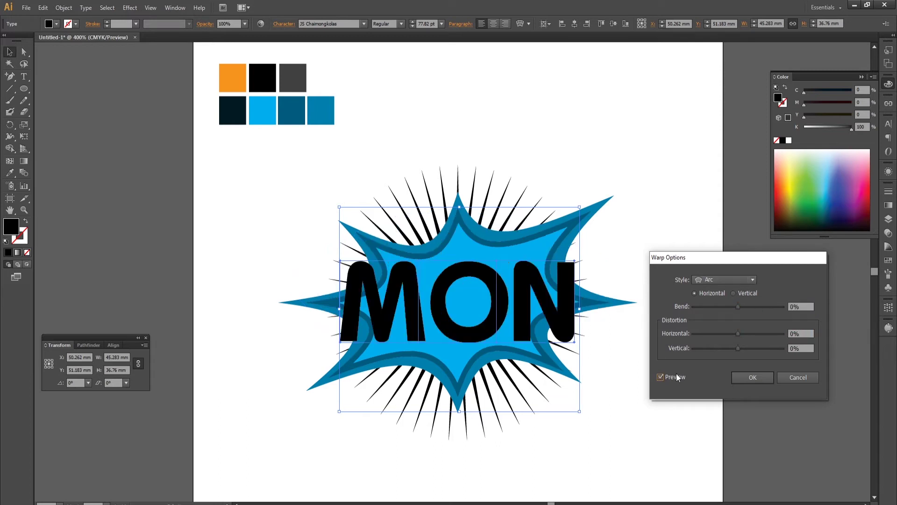
click(752, 280)
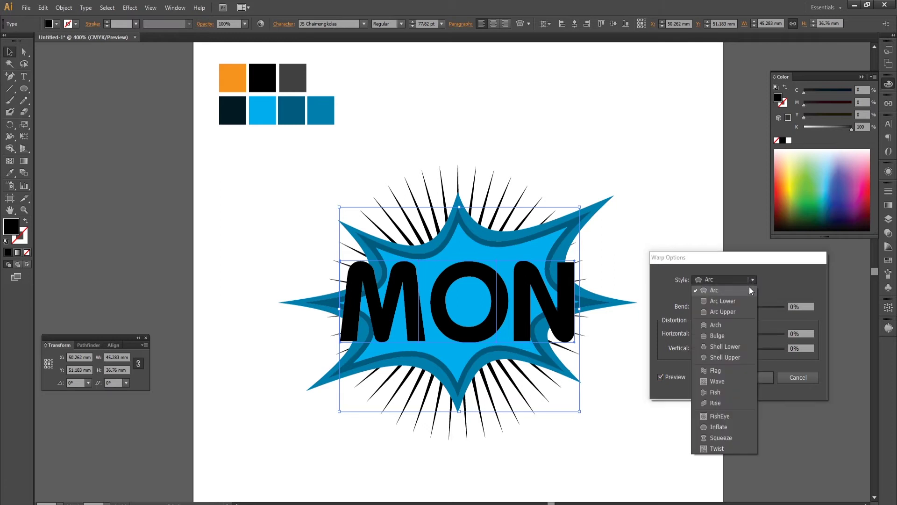
click(731, 372)
mouse_move(737, 306)
mouse_down()
mouse_move(728, 307)
mouse_move(755, 307)
mouse_up()
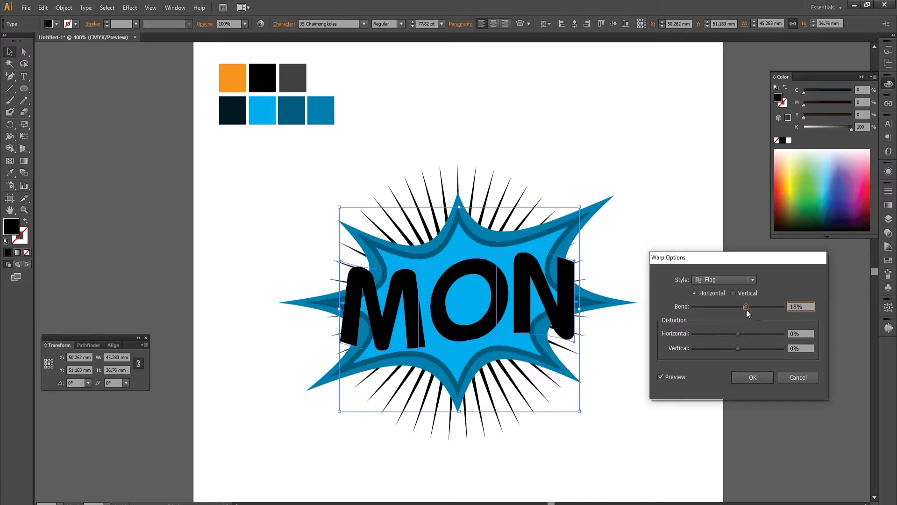
mouse_move(755, 308)
mouse_down()
mouse_move(758, 334)
mouse_move(730, 336)
mouse_up()
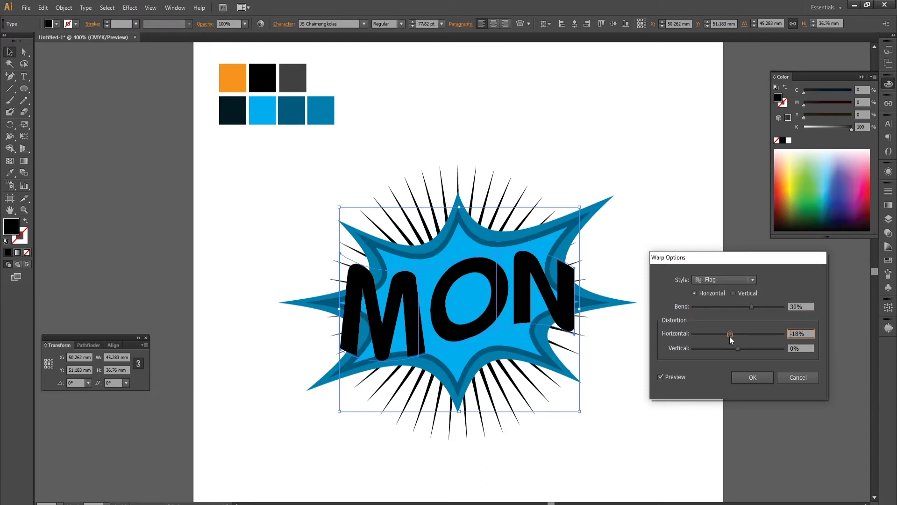
click(752, 377)
Step: Tilt the flag-warped MON text counter-clockwise across the starburst
click(658, 320)
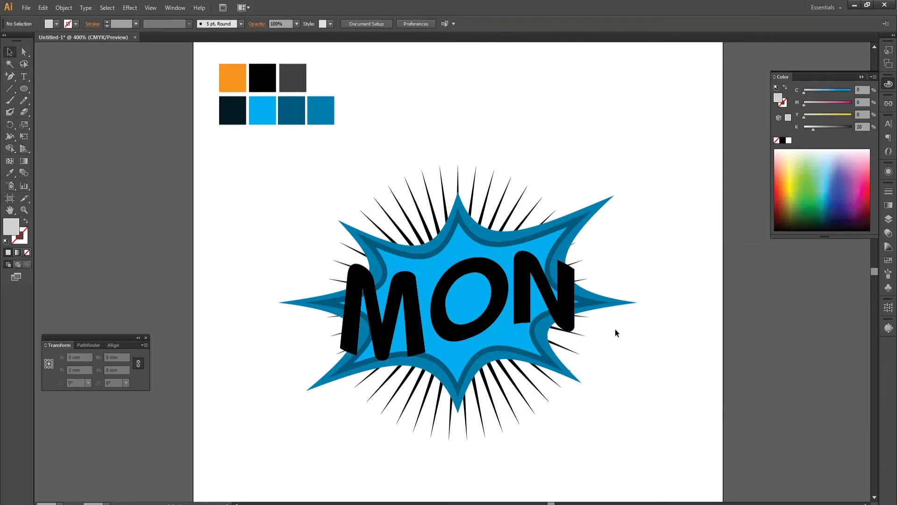
click(568, 317)
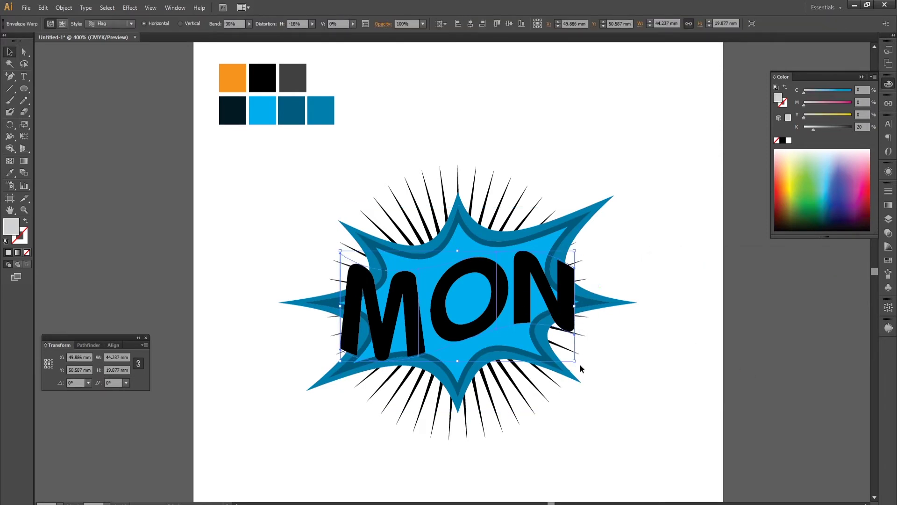
drag(578, 363, 596, 337)
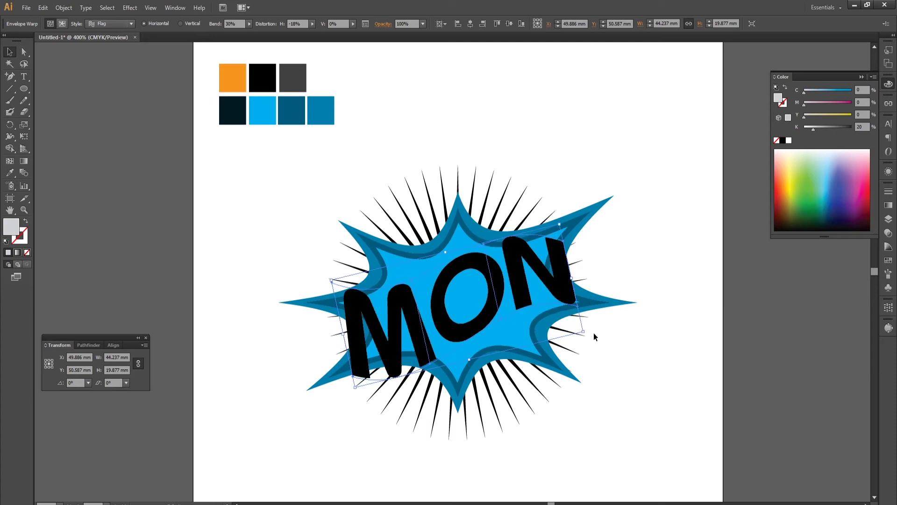
click(648, 361)
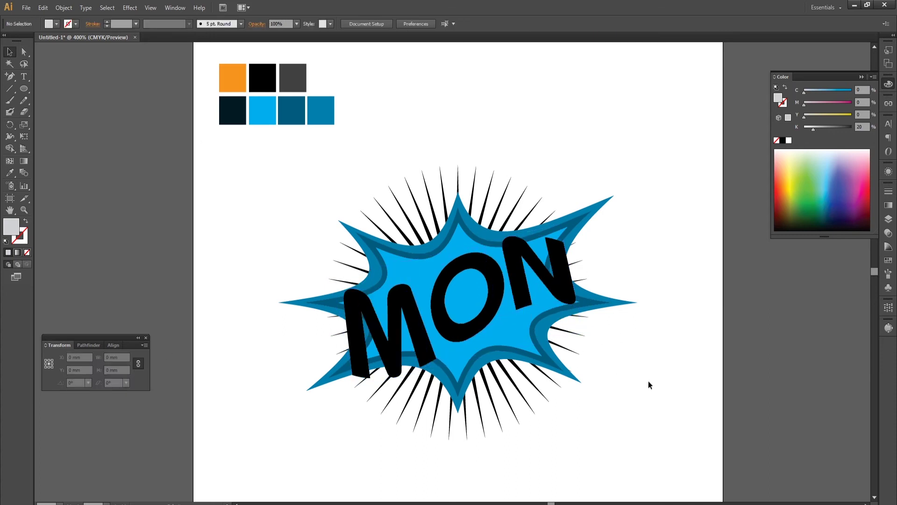
alt+scroll(535, 317, up, 1)
click(512, 284)
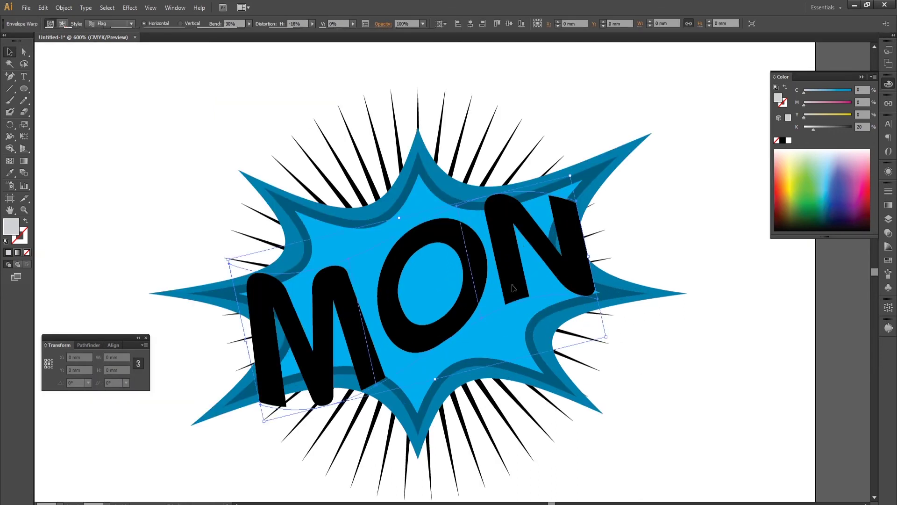
click(64, 8)
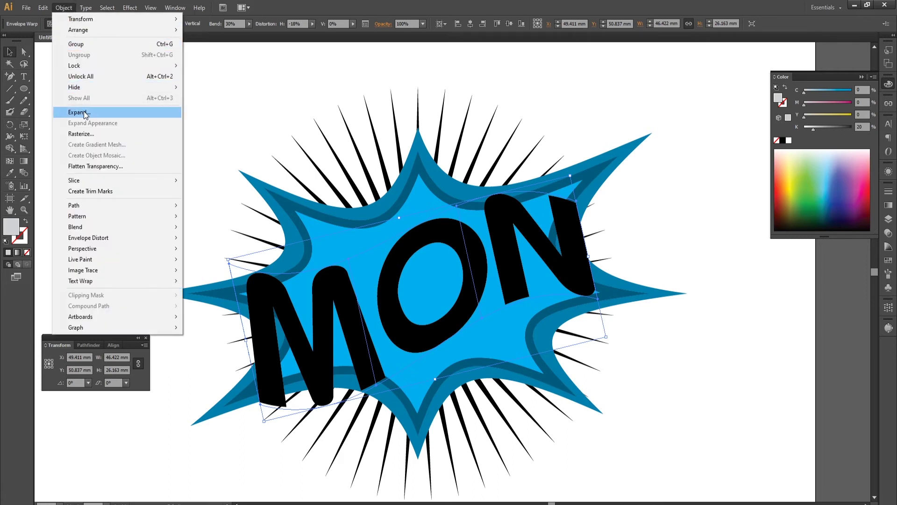
Step: Expand the warped MON text into outlined shapes
click(84, 113)
click(425, 307)
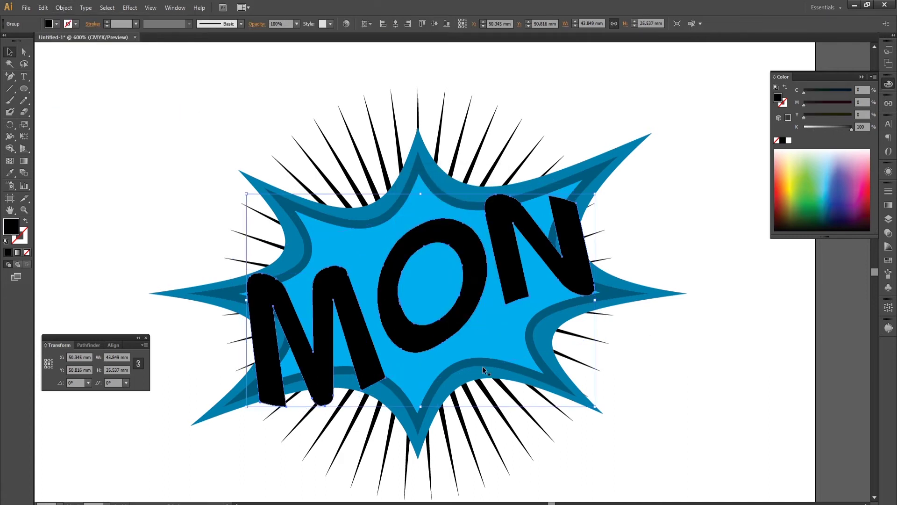
click(711, 324)
click(507, 284)
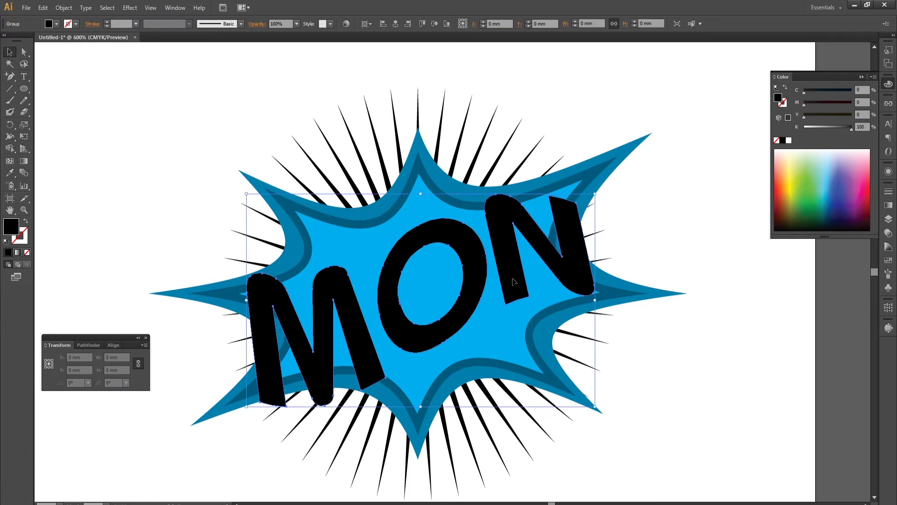
key(ctrl+shift+b)
scroll(505, 283, down, 1)
scroll(505, 283, down, 1)
key(ctrl+shift+b)
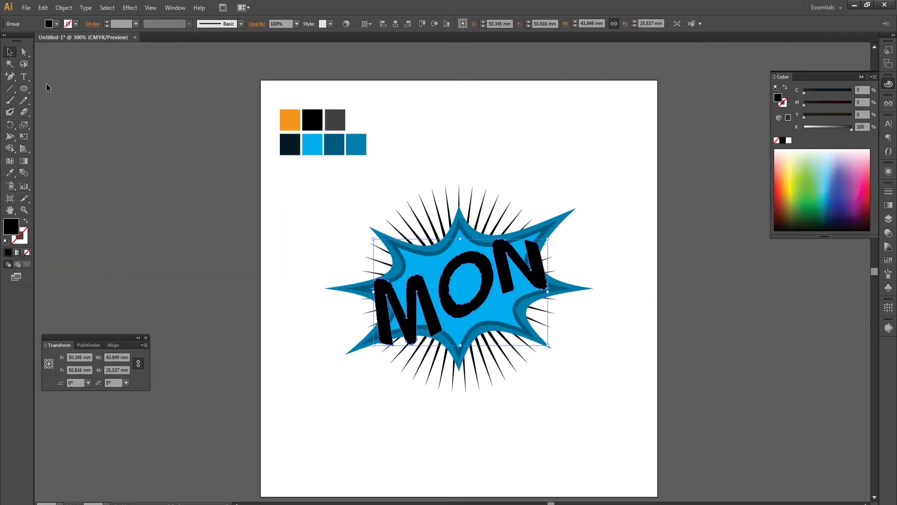
Step: Colour the expanded MON letters with the orange swatch
click(10, 172)
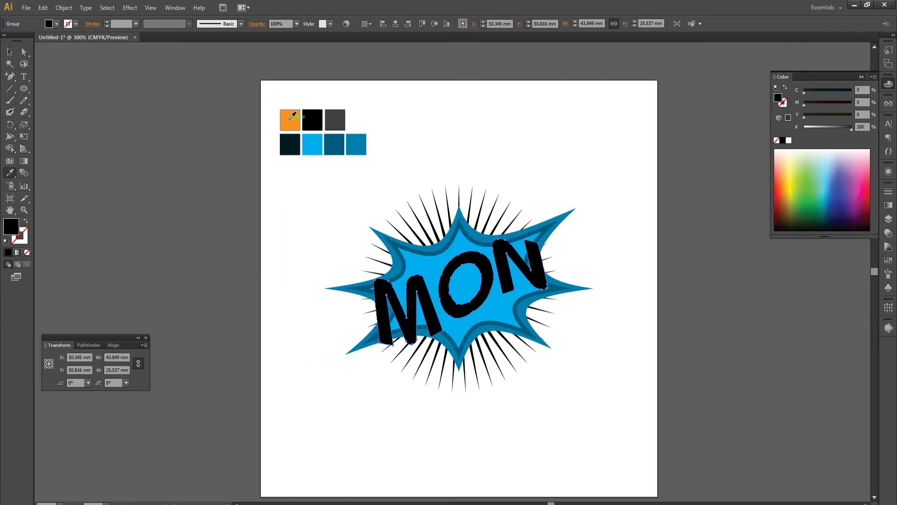
click(289, 119)
click(10, 51)
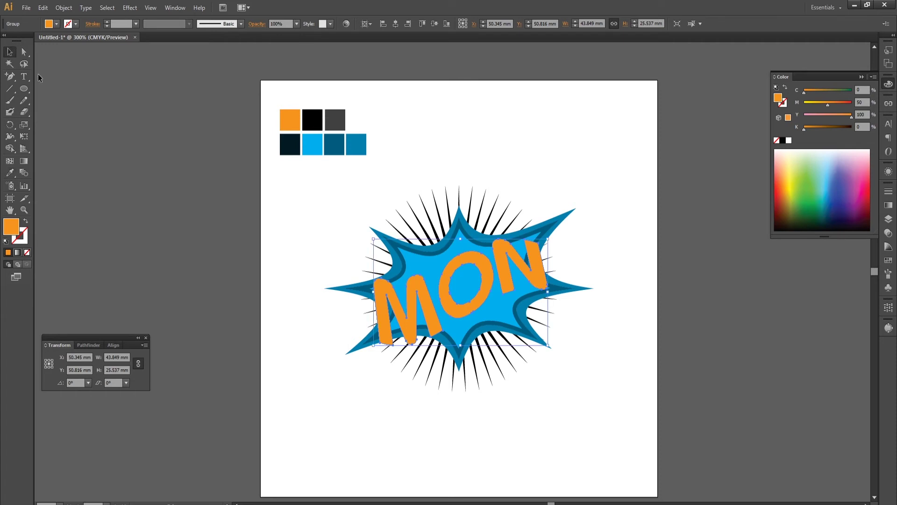
click(113, 130)
scroll(517, 293, up, 1)
scroll(517, 287, up, 1)
scroll(518, 287, down, 1)
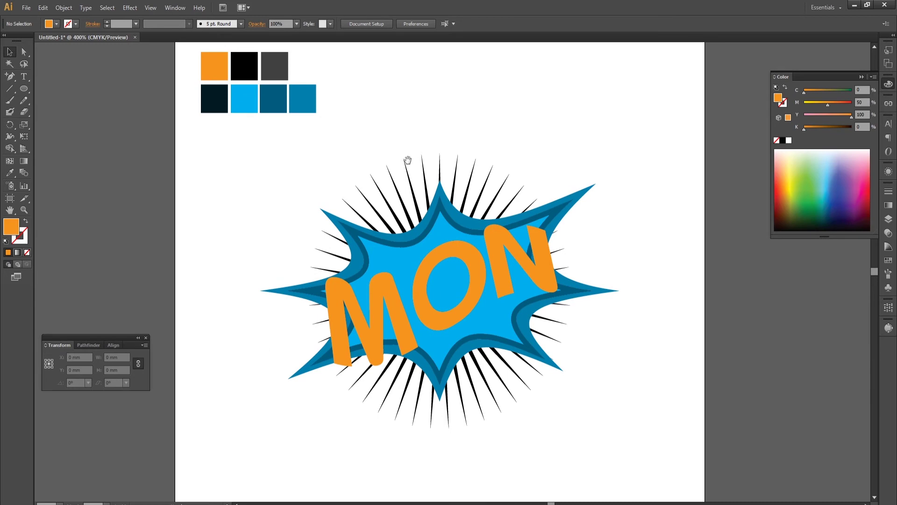
drag(408, 156, 446, 189)
Step: Paste a copy of the orange MON in front and hide that copy
click(495, 282)
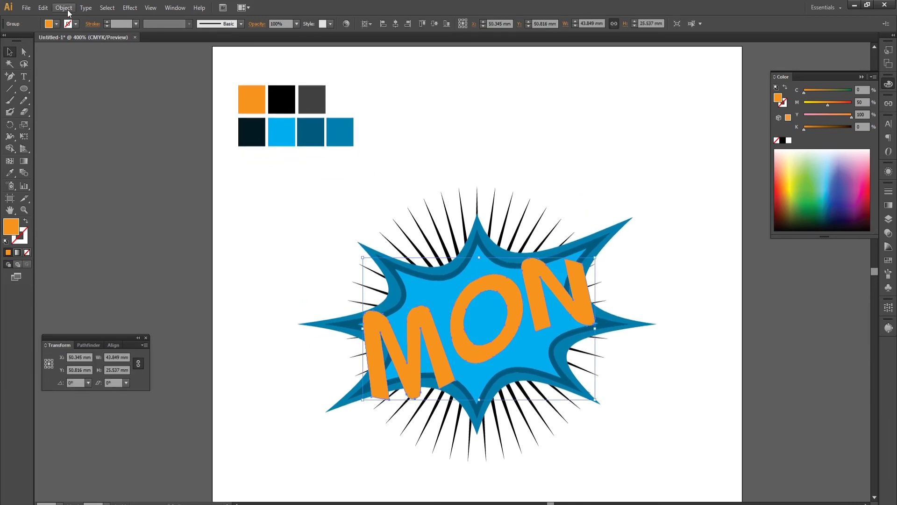
click(43, 8)
click(58, 55)
click(42, 8)
click(61, 76)
click(64, 7)
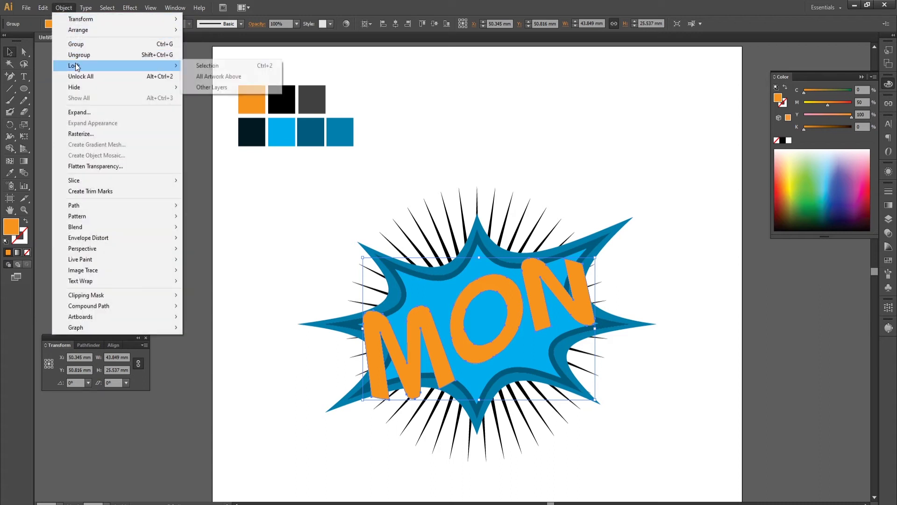
mouse_move(74, 87)
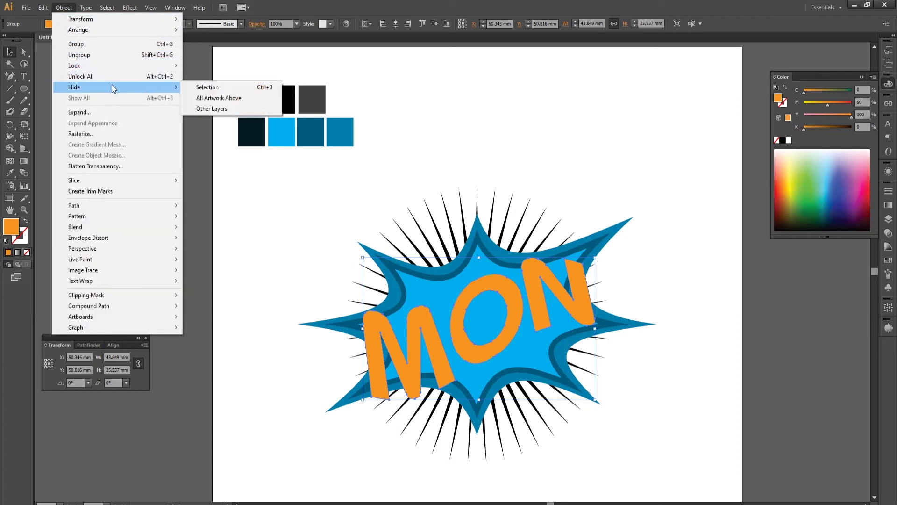
click(207, 89)
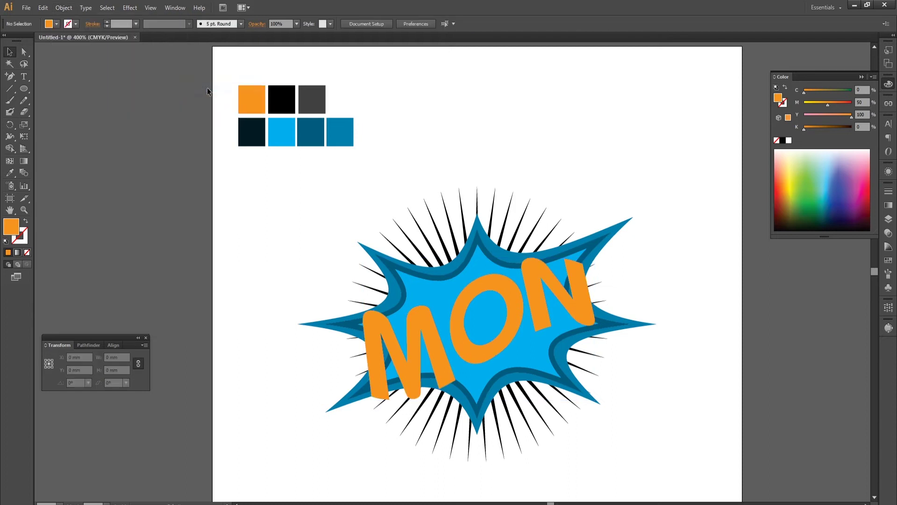
Step: Make the visible MON letters underneath black
click(512, 296)
click(14, 174)
click(282, 99)
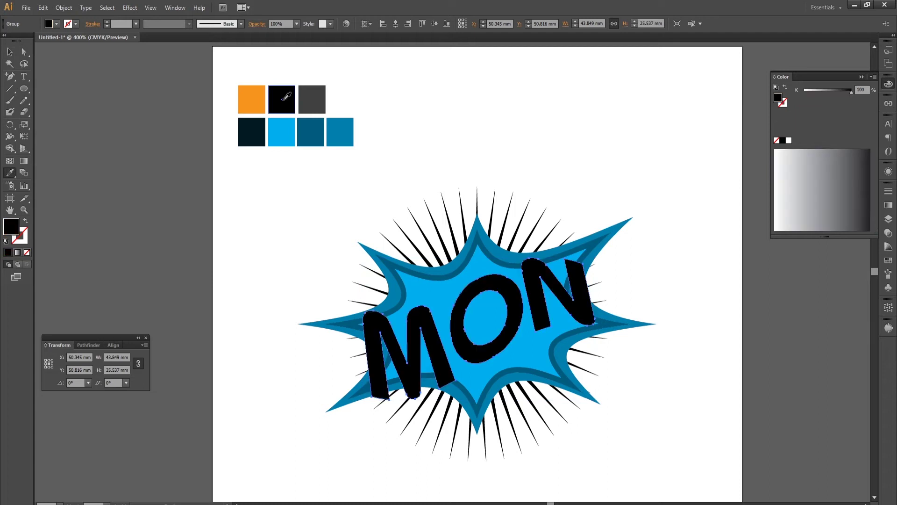
click(9, 54)
click(43, 8)
Step: Paste a black MON copy in front, nudged down twice and right once
click(60, 54)
click(42, 8)
click(66, 74)
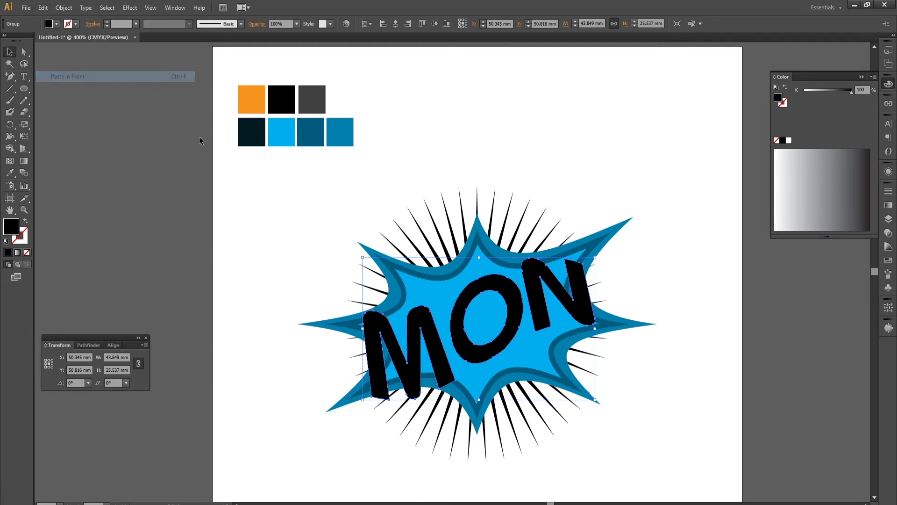
key(Down)
key(Down)
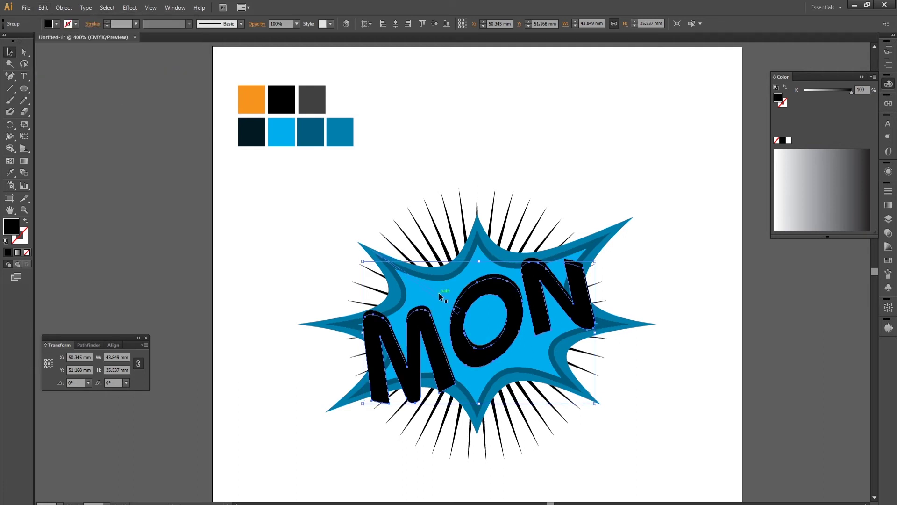
key(Down)
key(Right)
key(Right)
key(Right)
key(Right)
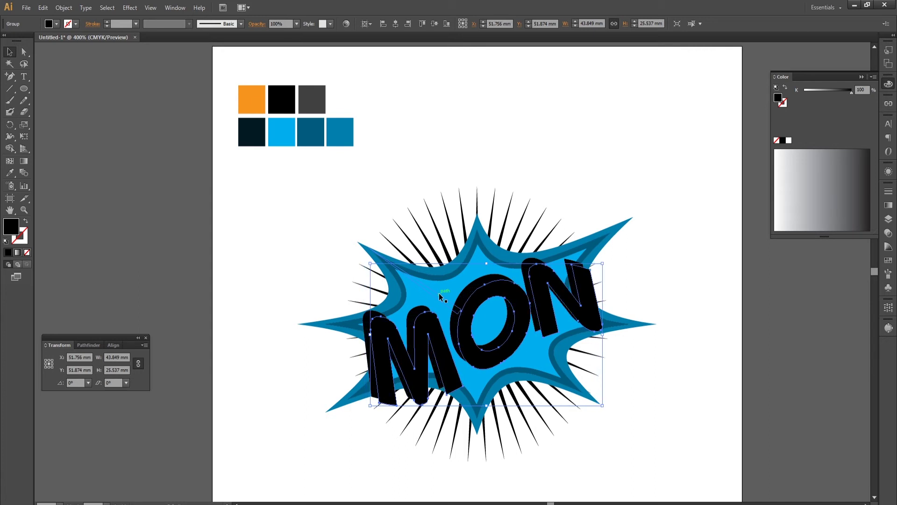
click(429, 163)
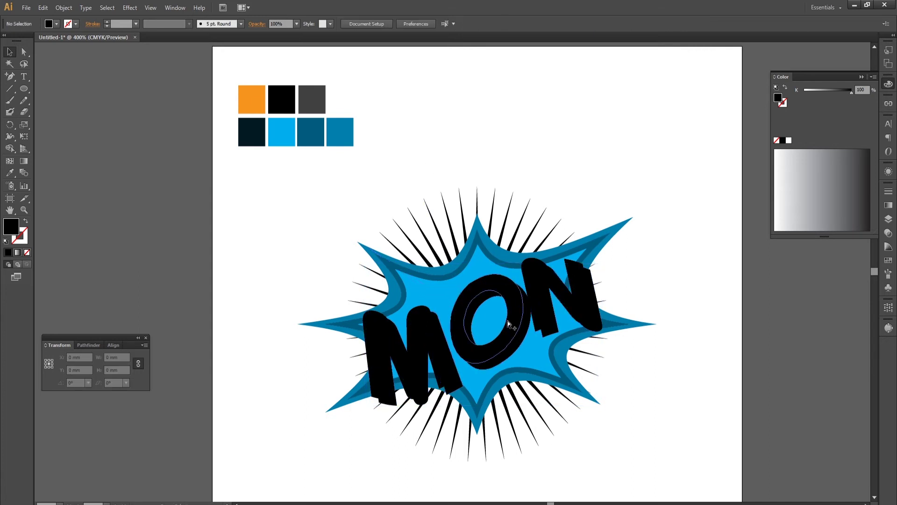
scroll(507, 321, up, 2)
click(463, 243)
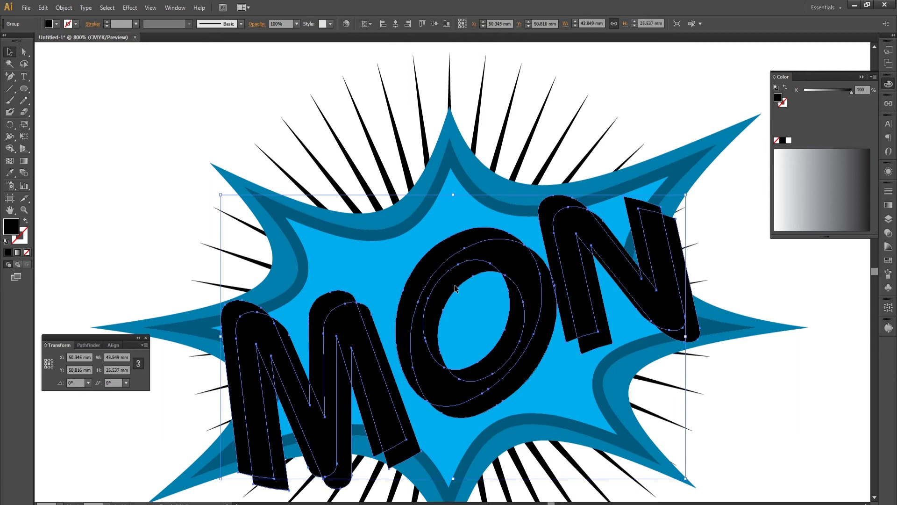
Step: Set blend spacing to Specified Steps with 2, then blend the two black MON copies
click(63, 7)
mouse_move(74, 226)
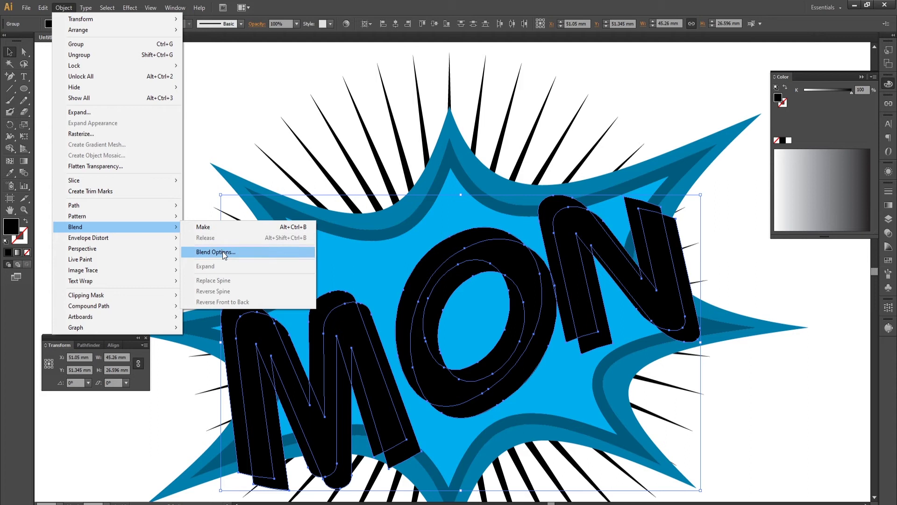
click(223, 253)
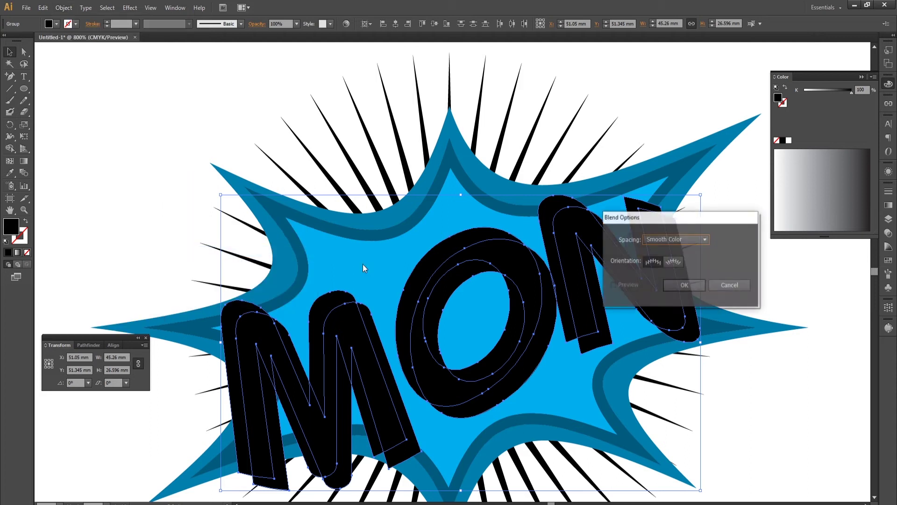
click(705, 241)
click(691, 258)
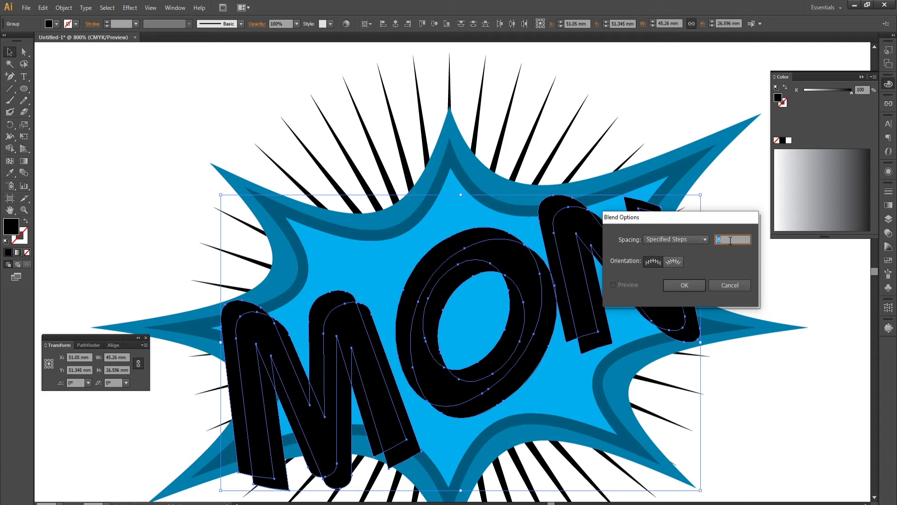
text(2)
click(691, 286)
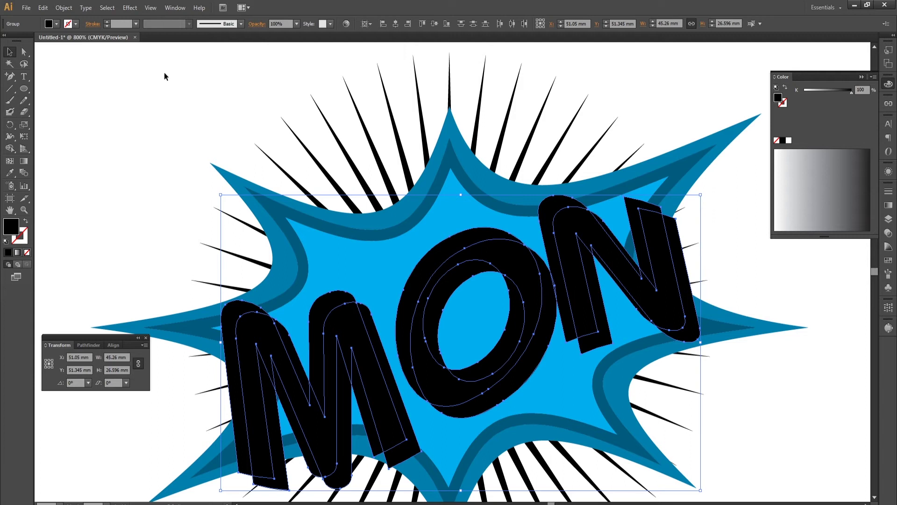
click(63, 7)
mouse_move(75, 226)
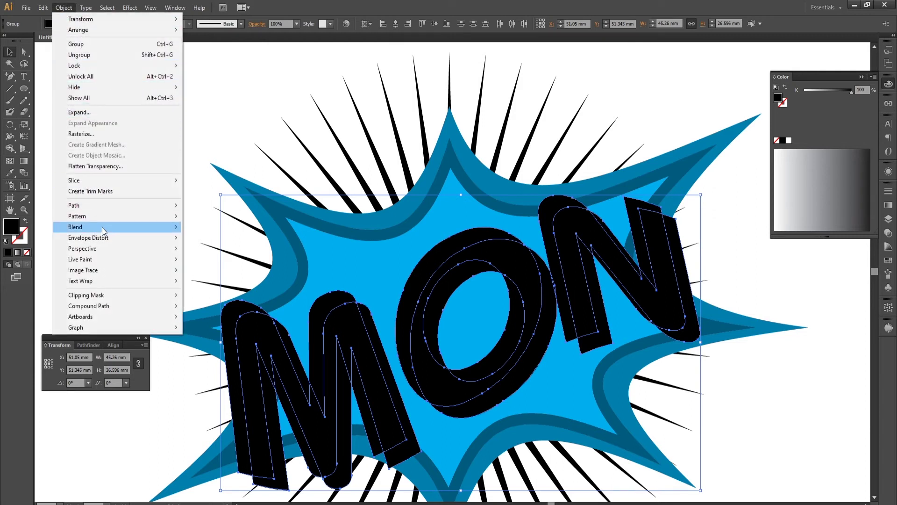
click(194, 227)
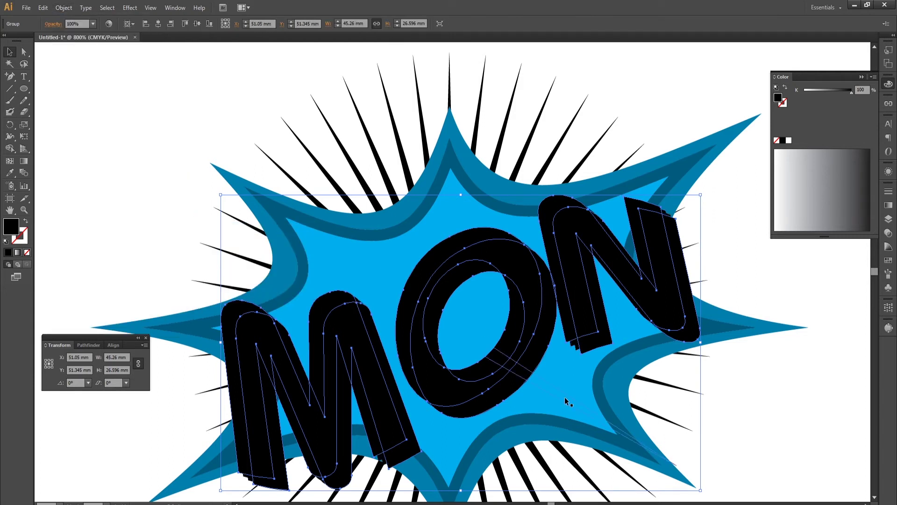
Step: Change the blend's specified step count in Blend Options, previewing before confirming
click(64, 7)
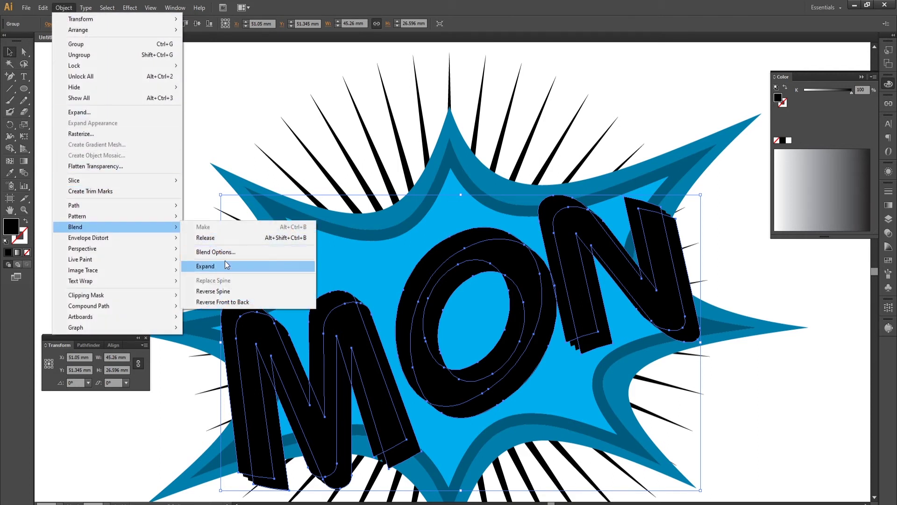
mouse_move(75, 226)
click(229, 253)
double_click(729, 239)
text(50)
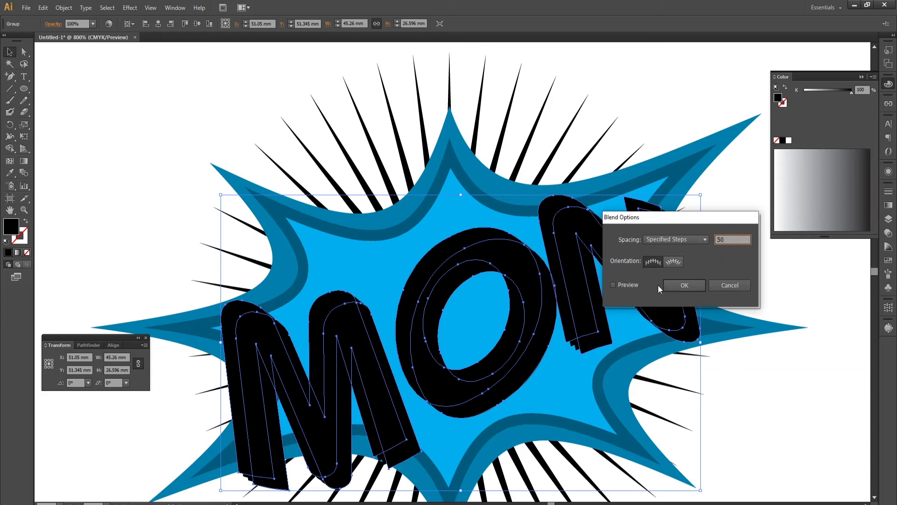
click(631, 284)
click(688, 285)
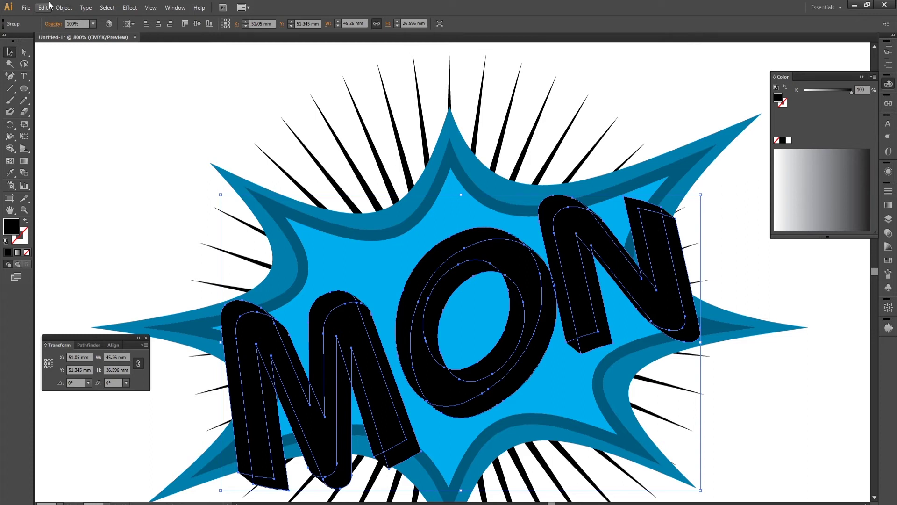
Step: Expand the MON blend and merge it into flat black shapes with Pathfinder Merge
click(64, 7)
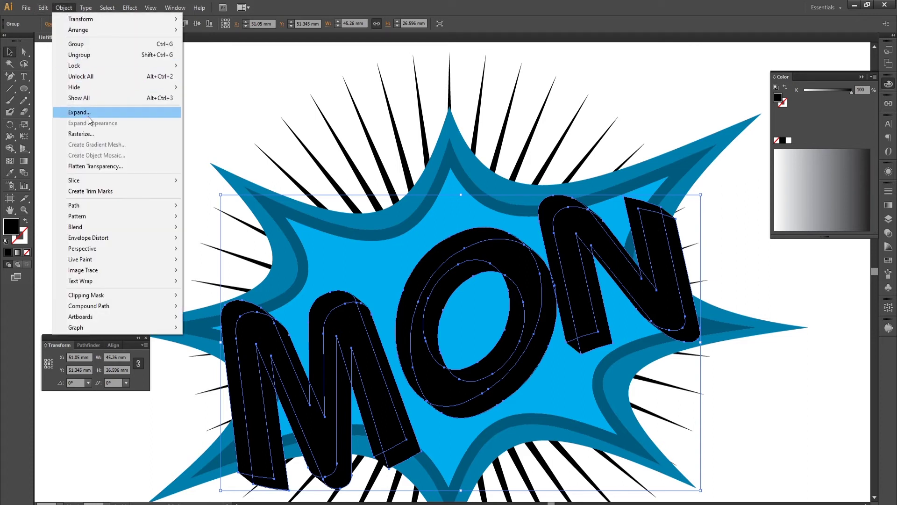
click(89, 116)
click(427, 307)
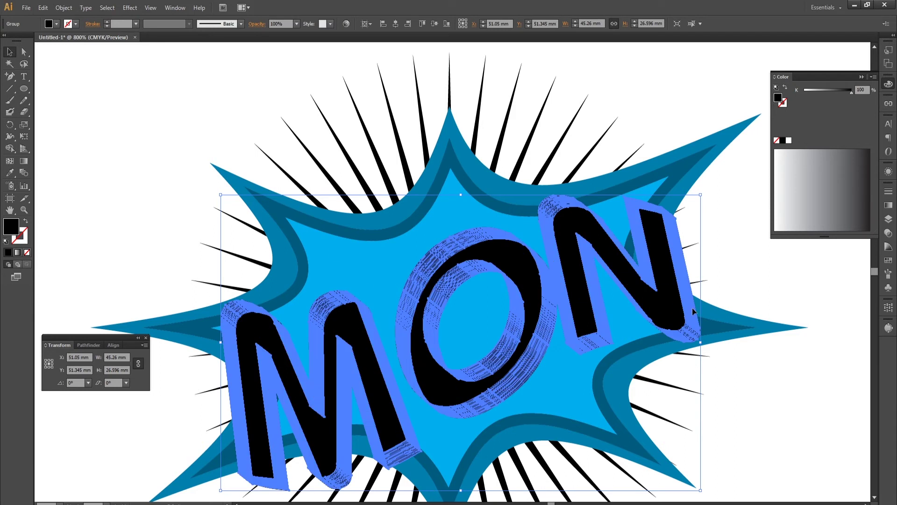
click(98, 344)
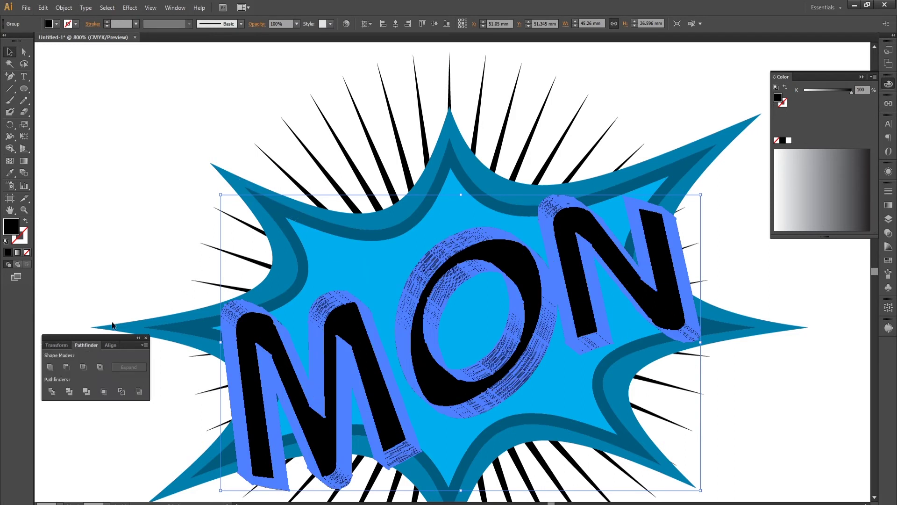
click(89, 394)
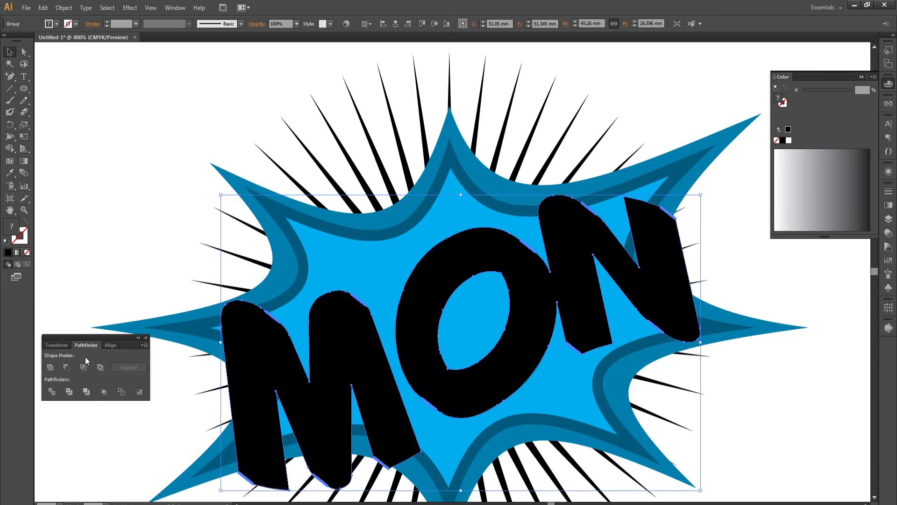
Step: Check the merged MON letters by selecting and deselecting them while zooming out
click(172, 10)
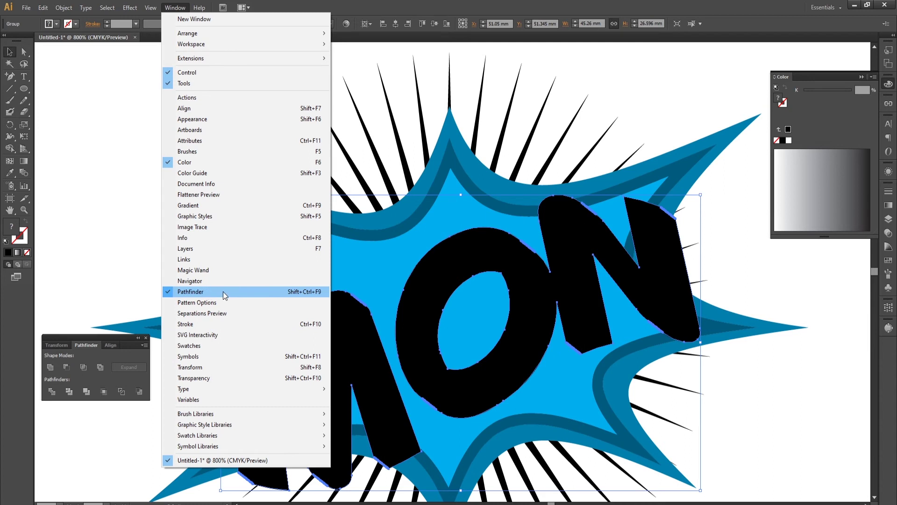
click(67, 172)
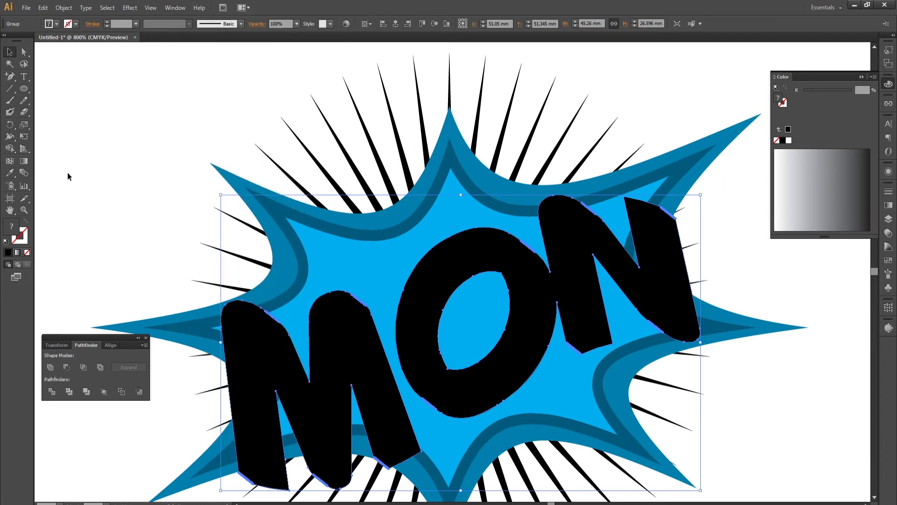
click(430, 290)
click(629, 93)
scroll(538, 208, down, 1)
scroll(540, 206, down, 1)
scroll(548, 142, up, 2)
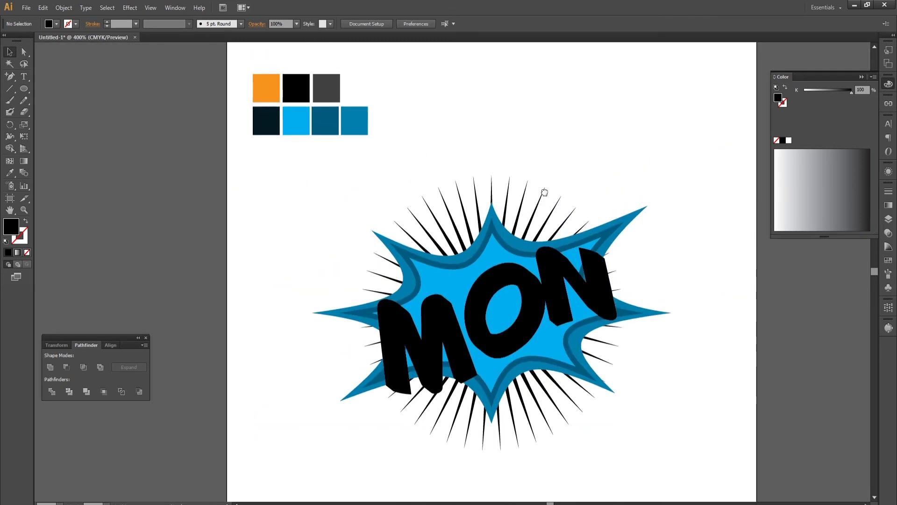
click(591, 295)
click(466, 142)
Step: Add a Drop Shadow effect to MON with preview on and blur 0
click(522, 280)
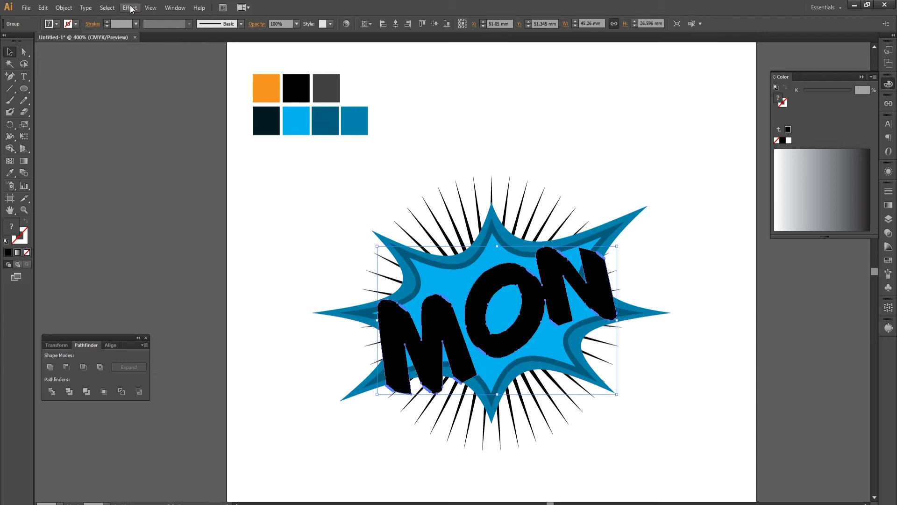
click(130, 8)
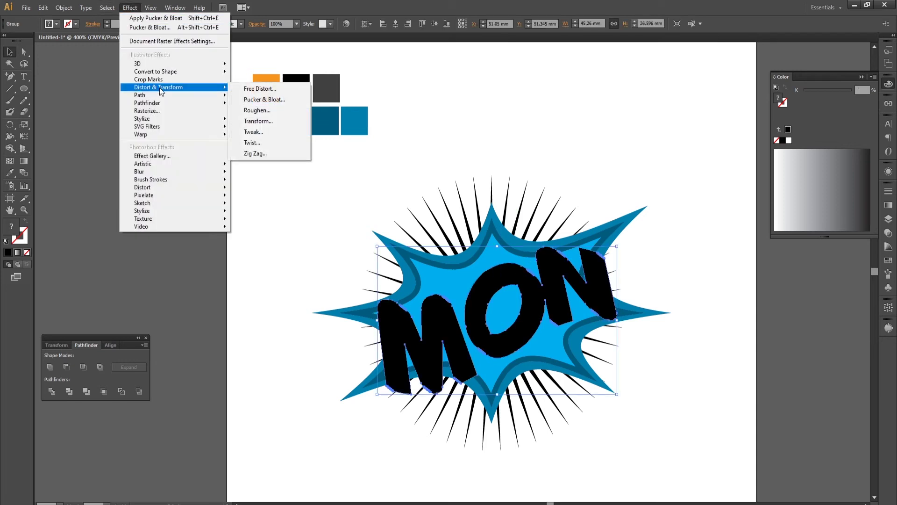
mouse_move(142, 119)
click(262, 121)
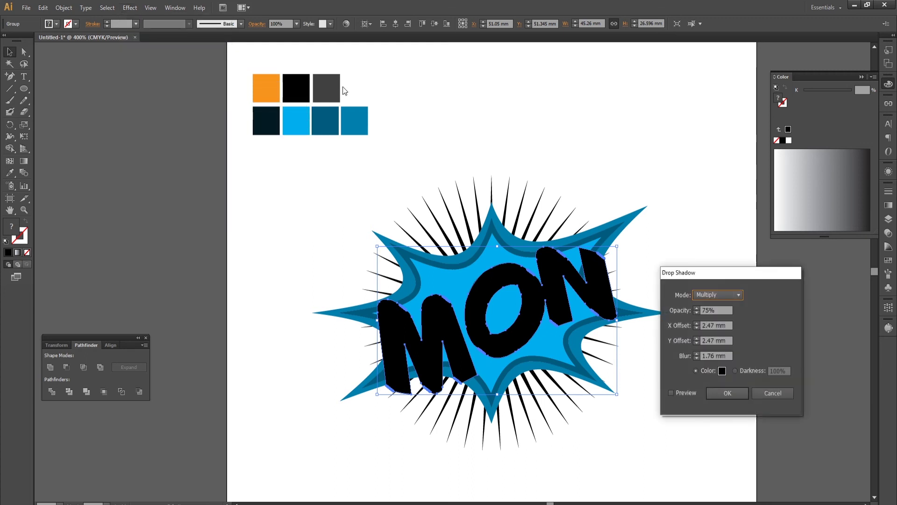
click(672, 393)
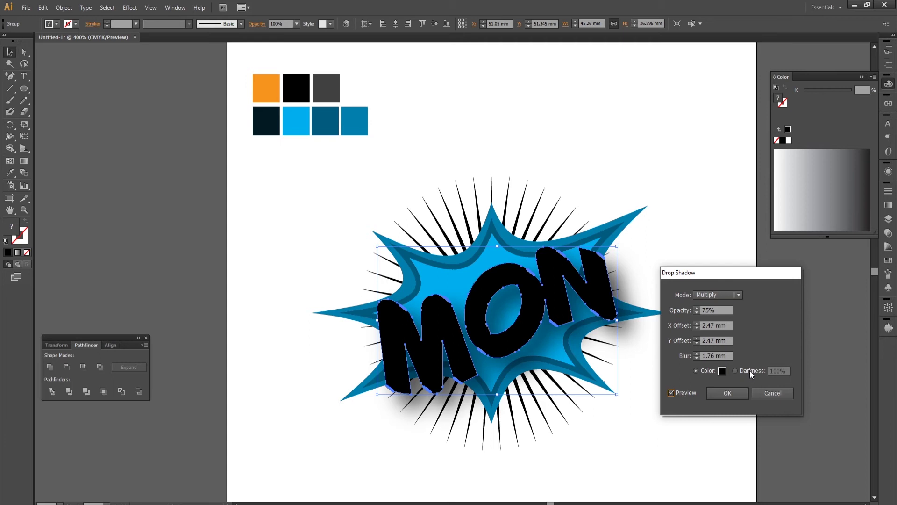
triple_click(717, 355)
text(0)
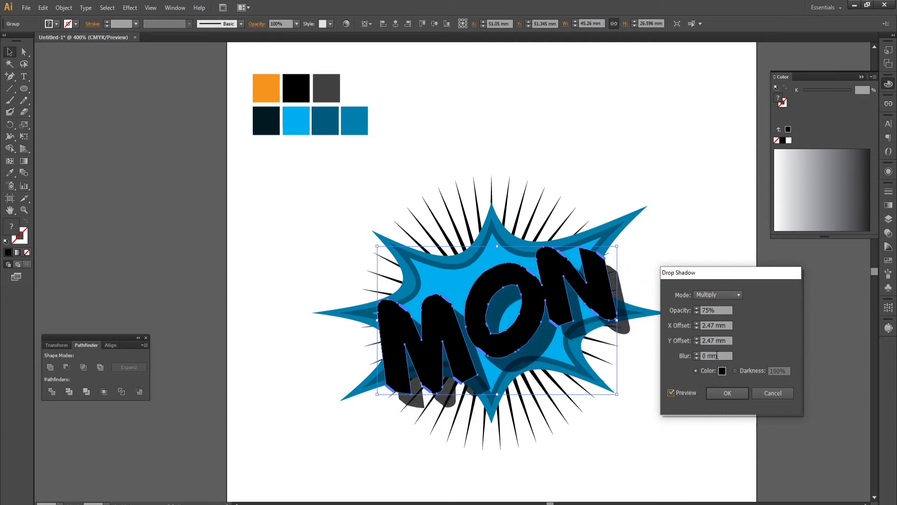
Step: Set the shadow's Y offset to 0.5 mm and X offset to 1.5 mm
triple_click(719, 340)
text(1)
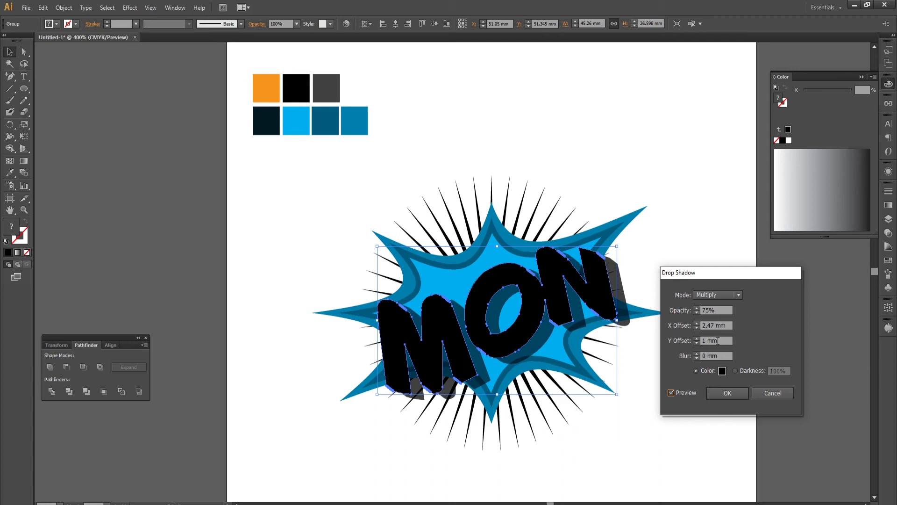
triple_click(718, 340)
text(0.5)
triple_click(721, 325)
text(1.5)
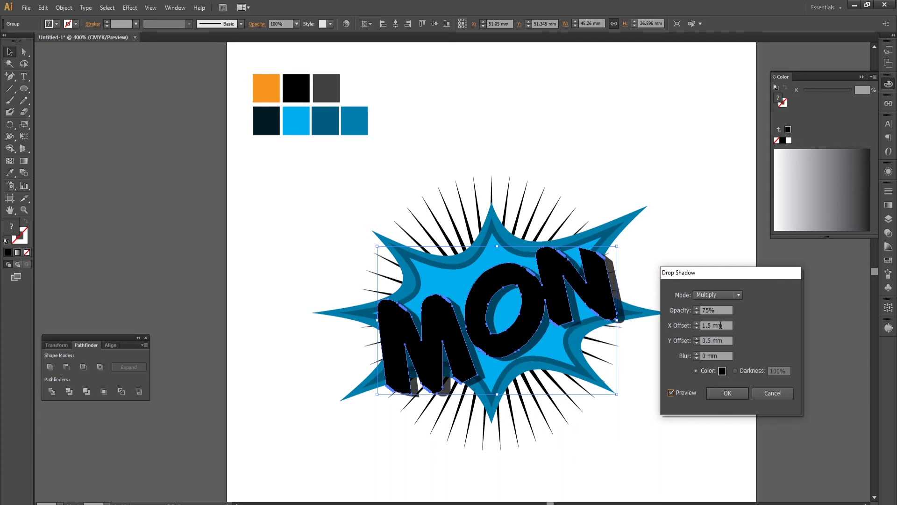
triple_click(720, 325)
text(1)
triple_click(720, 325)
text(1.5)
Step: Keep the hard drop shadow on MON and give the letters Multiply blend mode
click(730, 394)
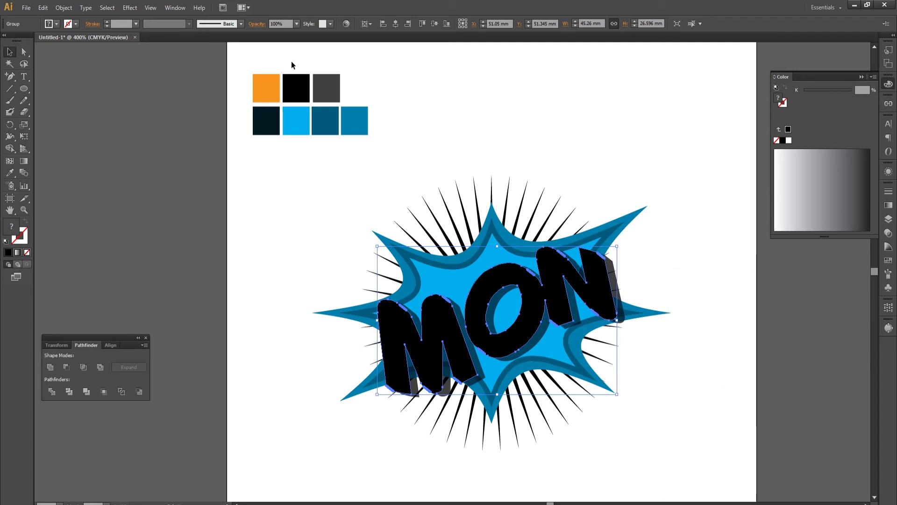
click(257, 26)
click(199, 40)
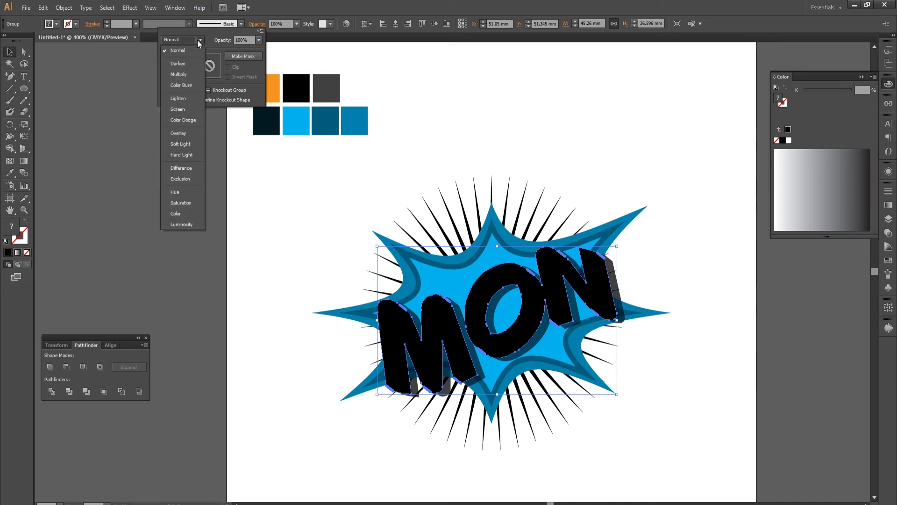
click(184, 74)
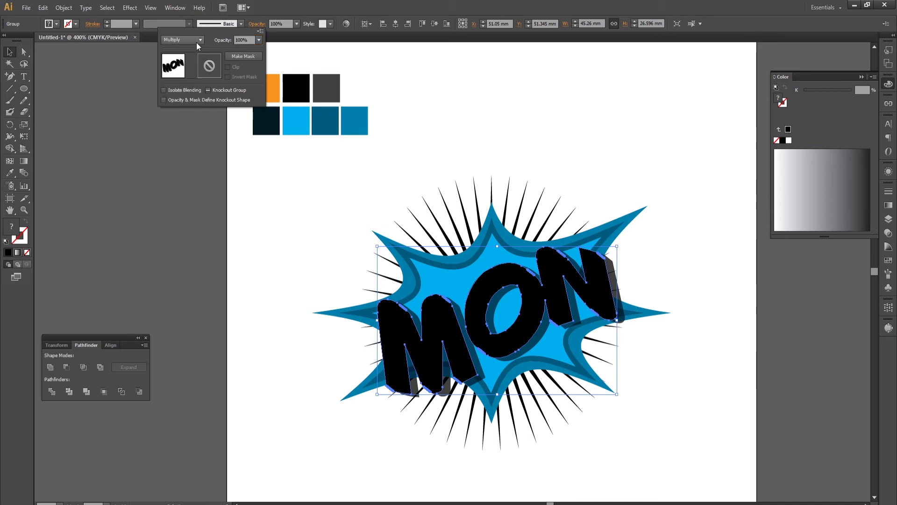
click(198, 40)
click(178, 75)
click(505, 162)
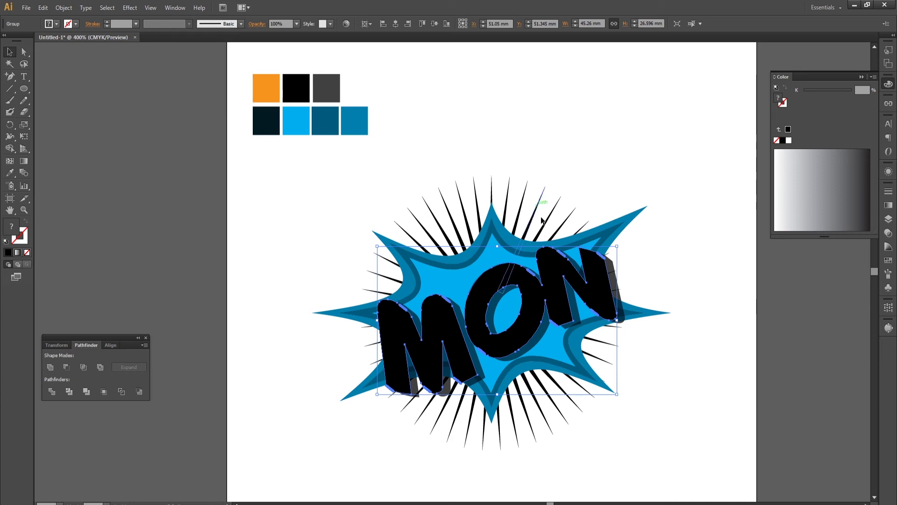
click(588, 119)
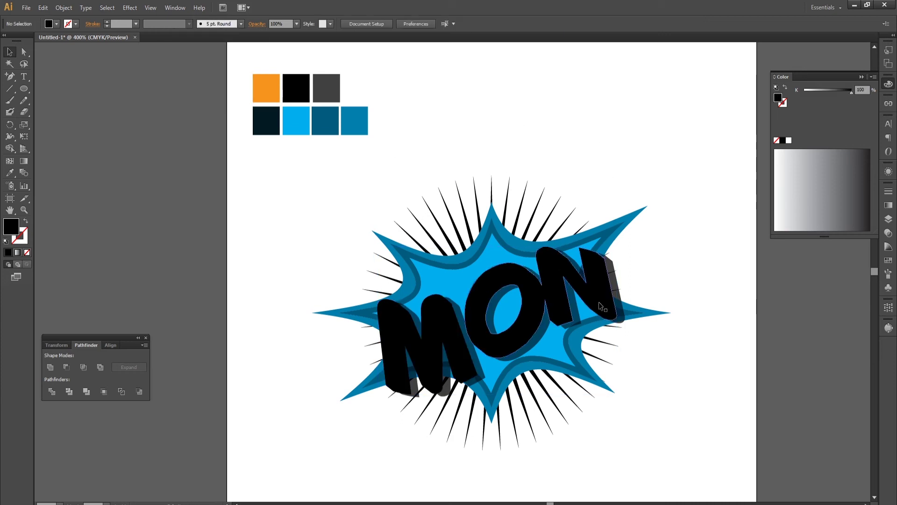
Step: Expand the MON group's appearance into real shapes and ungroup it
click(539, 334)
click(64, 7)
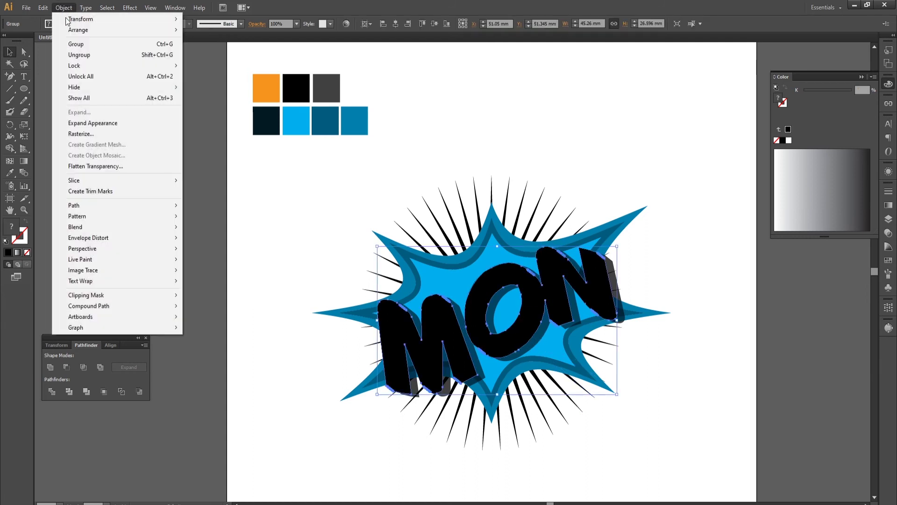
click(91, 121)
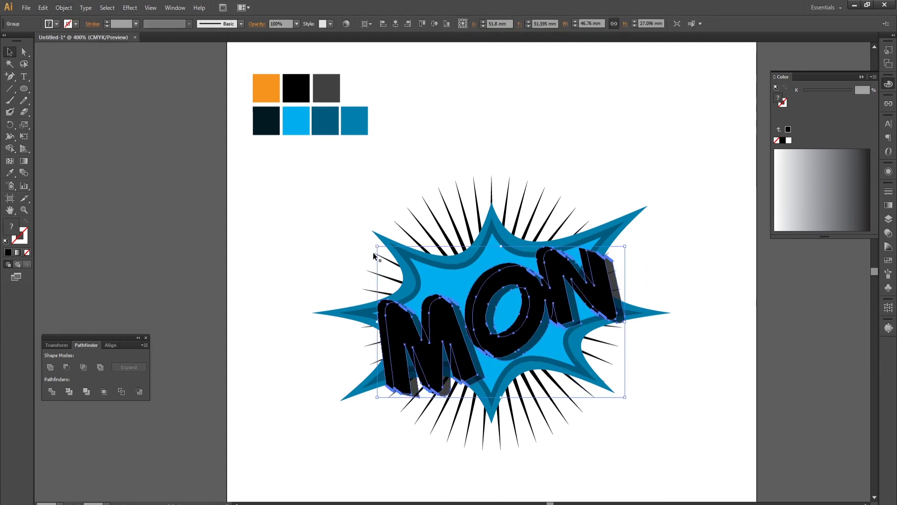
right_click(514, 332)
click(540, 383)
click(672, 380)
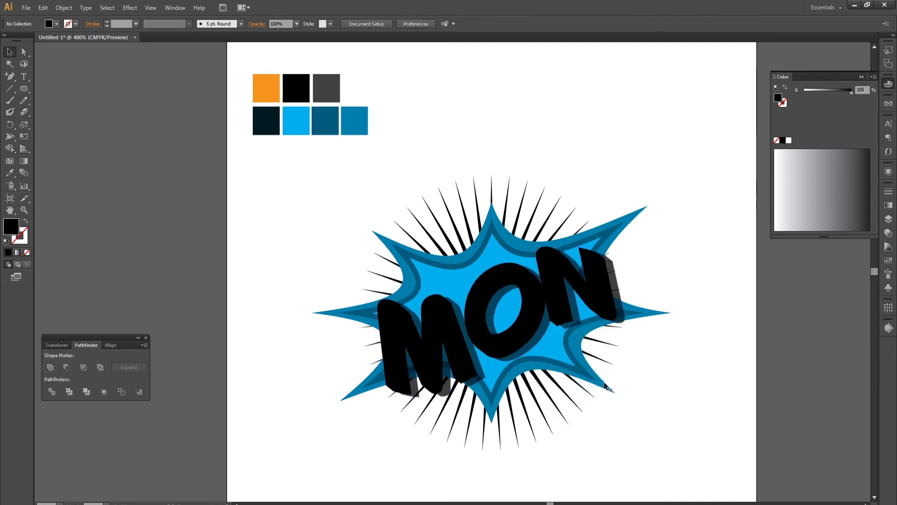
Step: Recolour the shadow shapes behind MON with the dark grey swatch
click(545, 333)
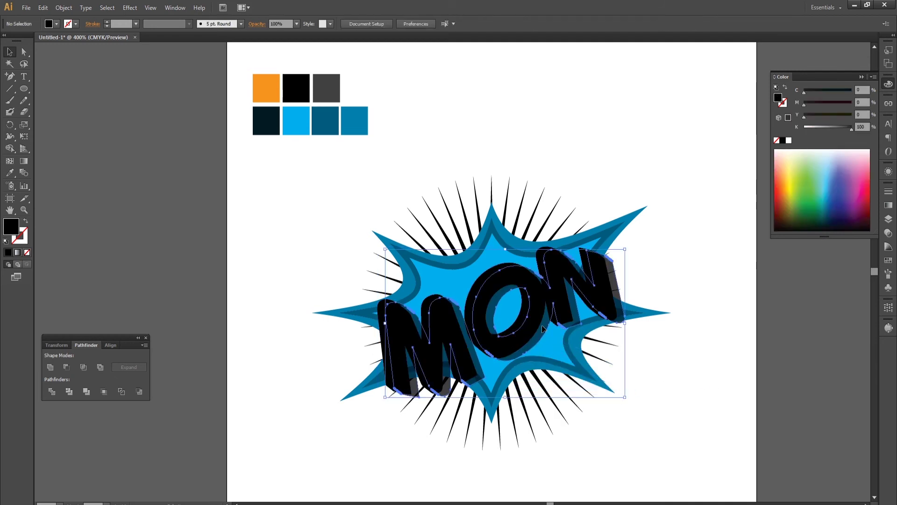
click(10, 173)
click(326, 88)
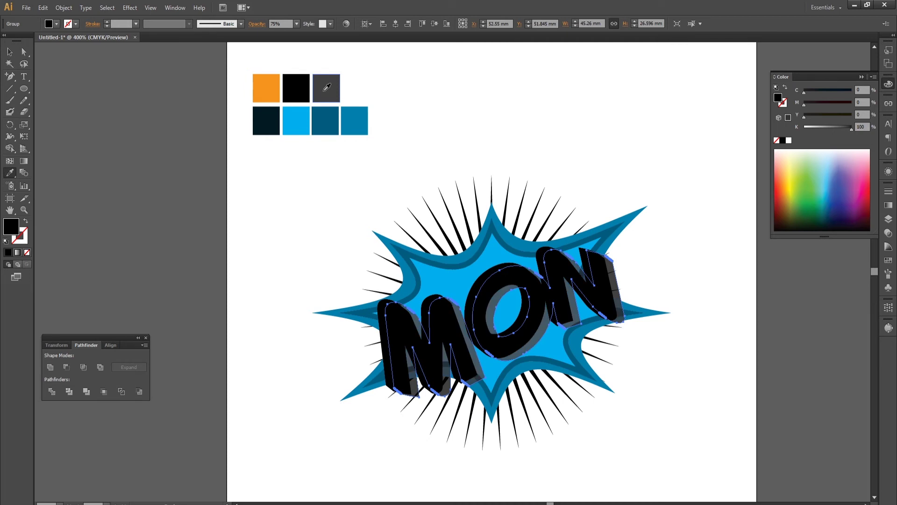
click(9, 51)
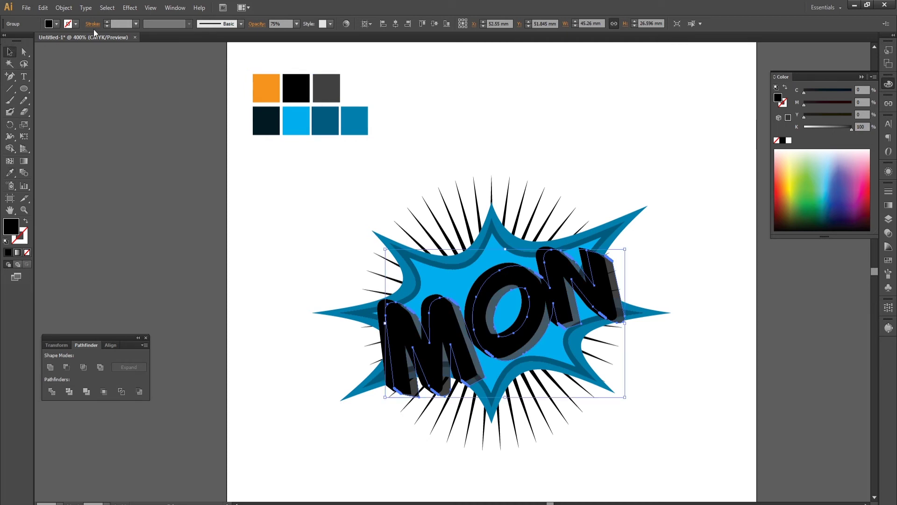
Step: Set the grey shadow's blend mode to Multiply
click(256, 24)
click(200, 40)
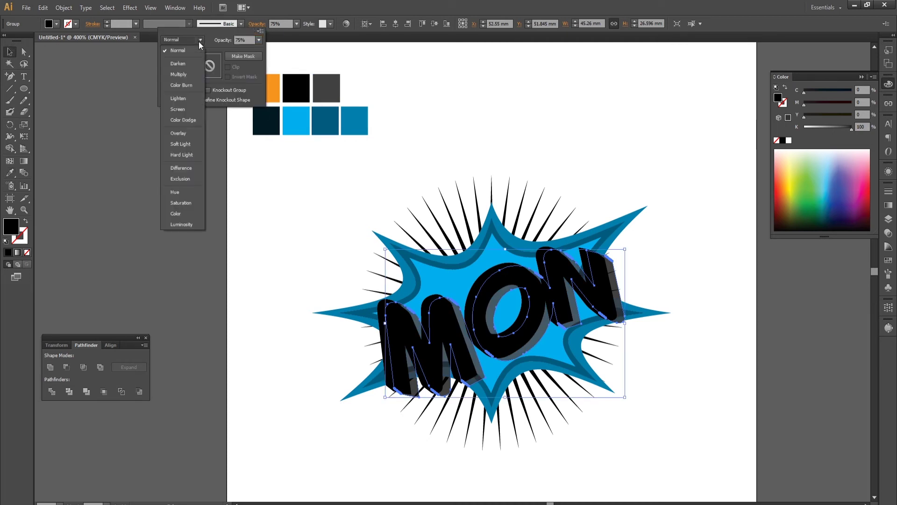
click(177, 74)
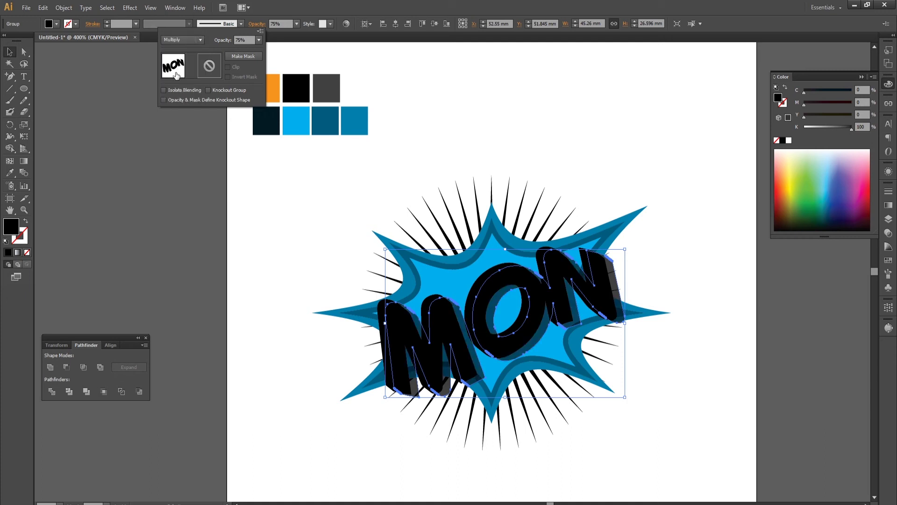
click(250, 27)
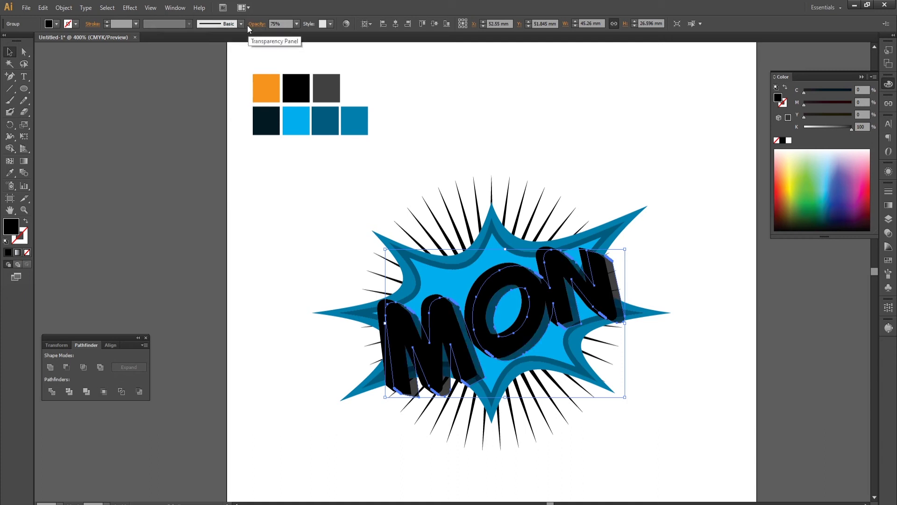
click(70, 76)
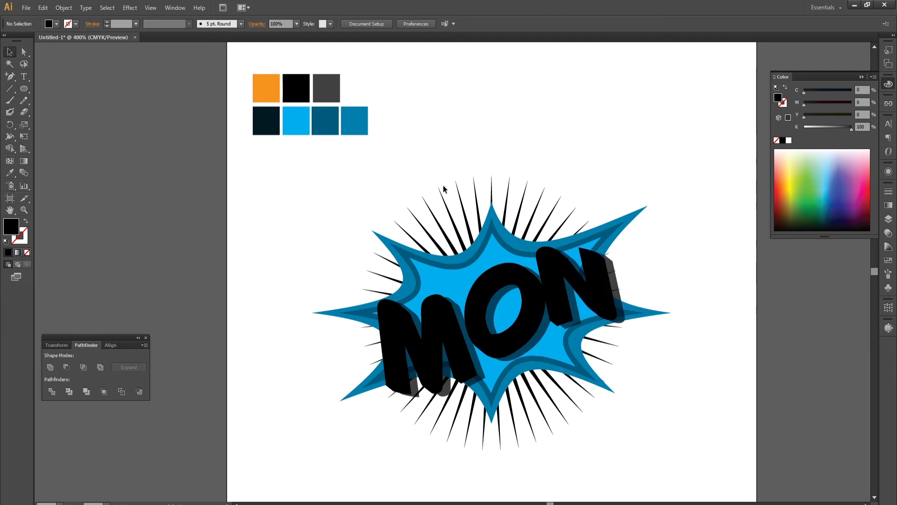
Step: Unlock all artwork, then lock the starburst and its black rays
drag(491, 169, 458, 194)
click(65, 9)
mouse_move(77, 30)
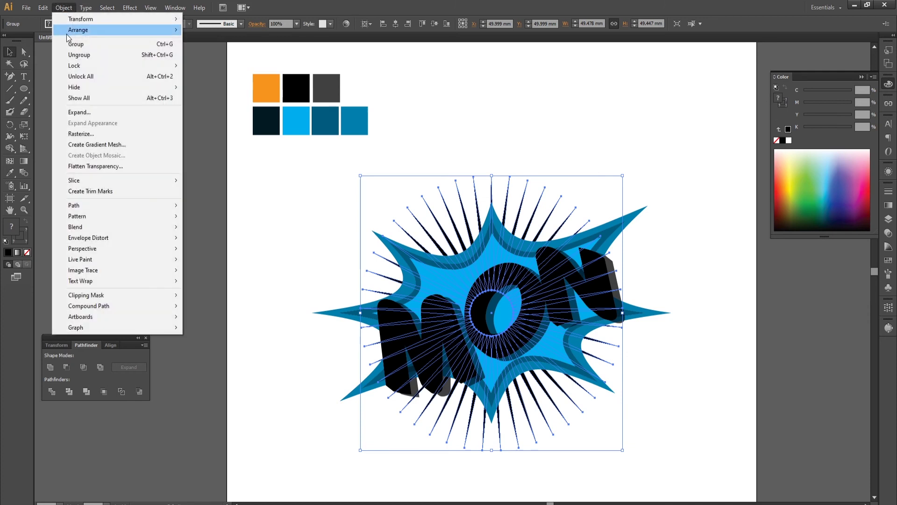
click(130, 77)
drag(452, 153, 538, 232)
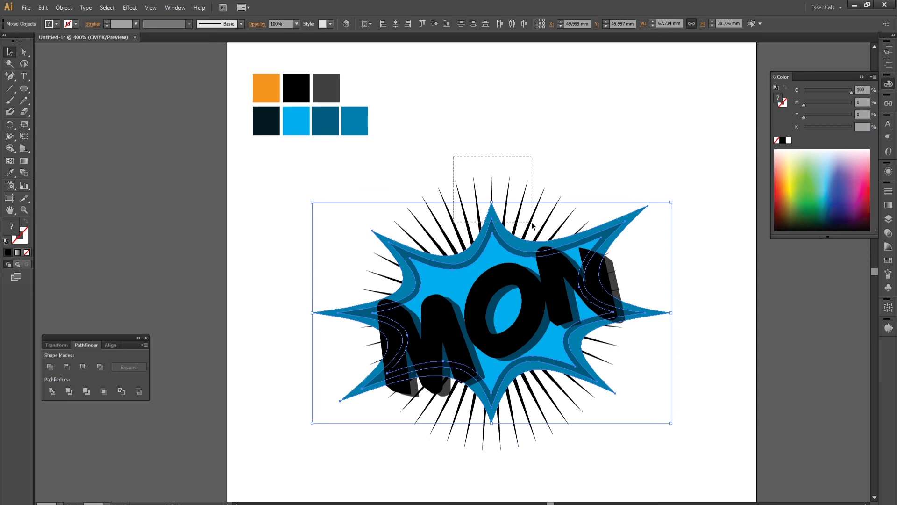
click(64, 7)
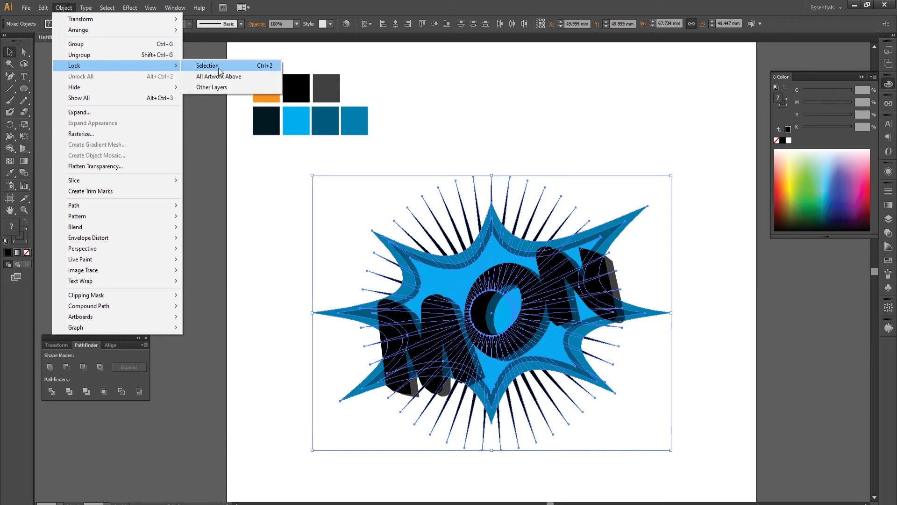
mouse_move(75, 66)
click(201, 66)
Step: Group the black extruded MON letter pieces together
drag(443, 164, 524, 220)
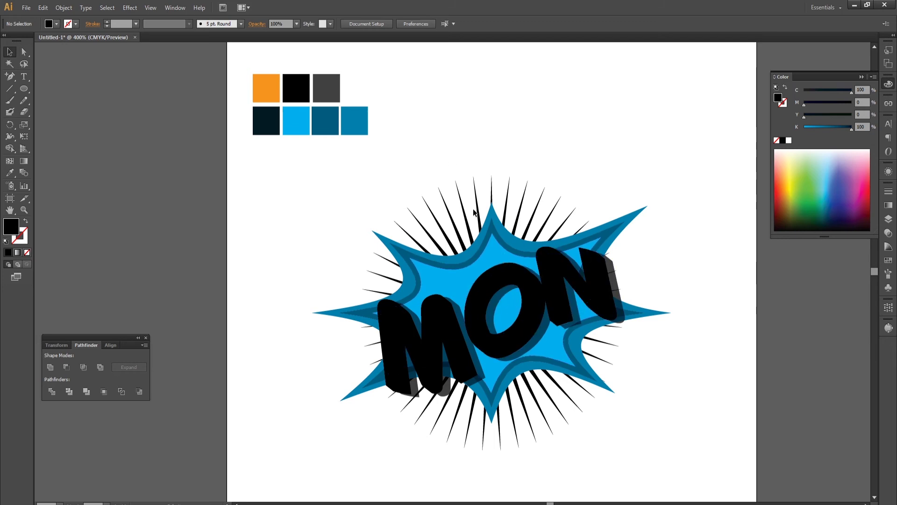
click(490, 308)
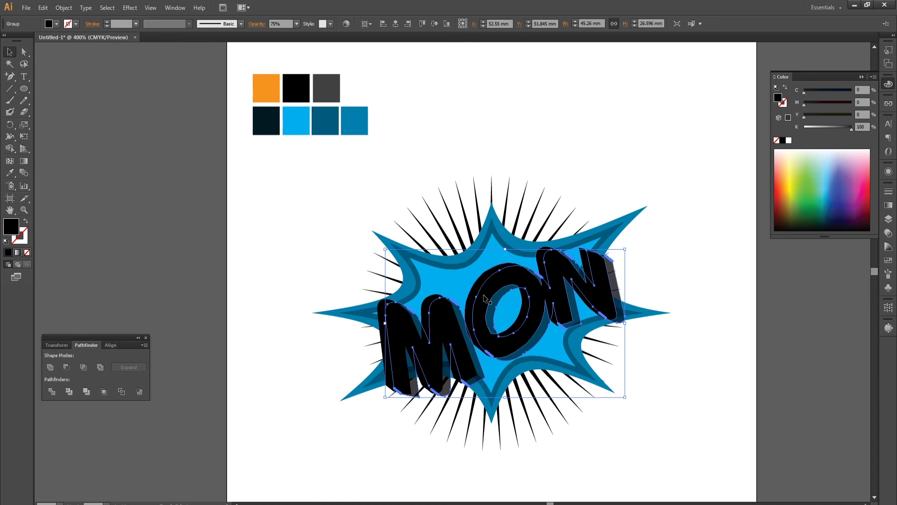
right_click(485, 299)
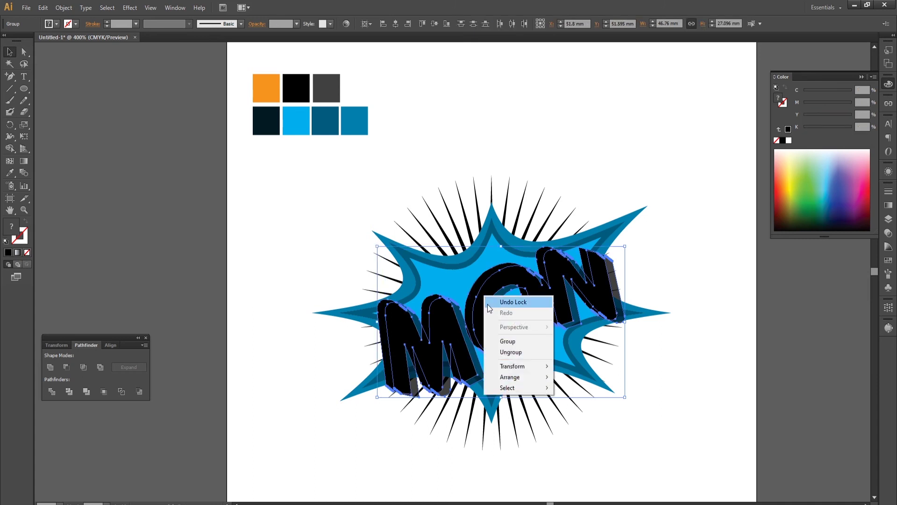
click(510, 345)
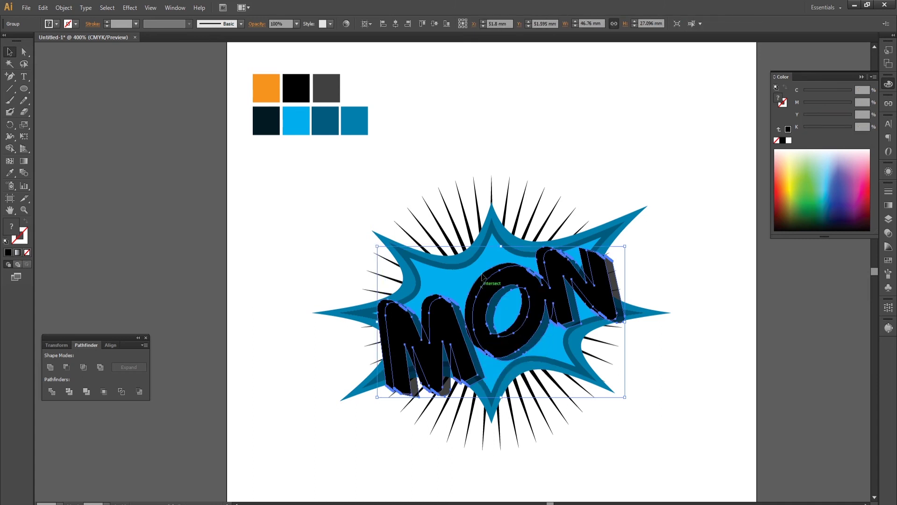
click(695, 375)
click(64, 8)
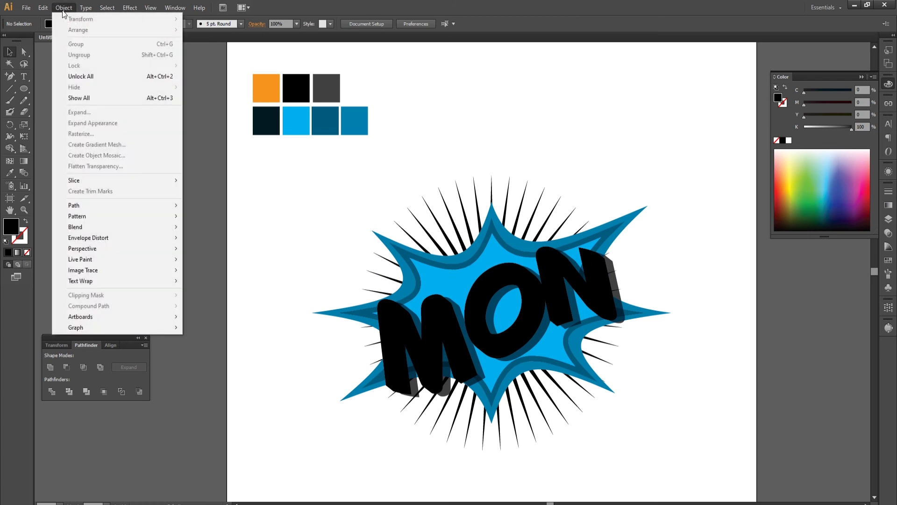
Step: Show all hidden objects to restore the orange MON letters, then zoom in on the starburst
click(77, 100)
click(470, 114)
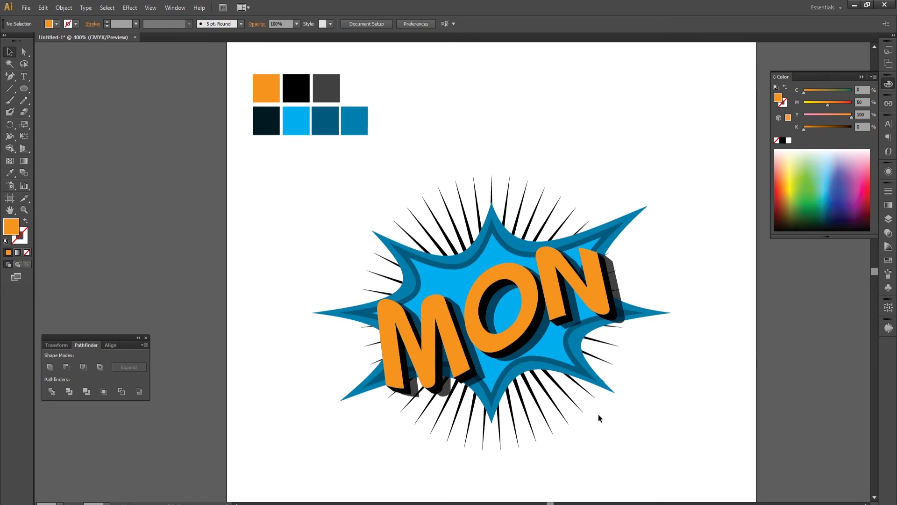
drag(638, 315, 618, 322)
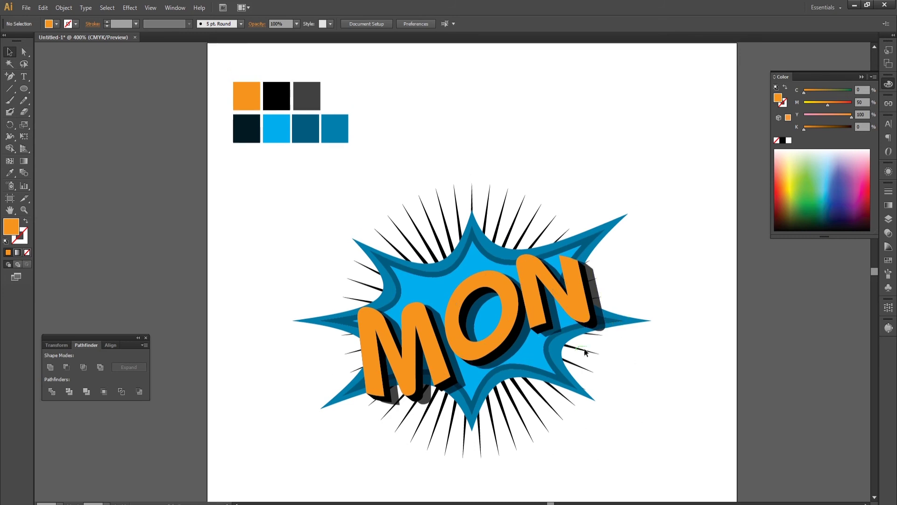
scroll(534, 403, up, 2)
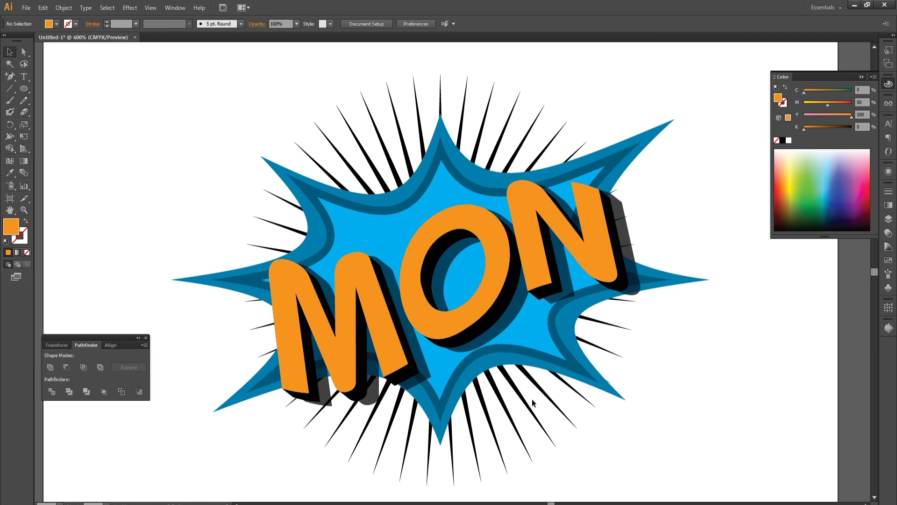
Step: Shrink the orange MON lettering slightly and shift it up and right over its dark depth
click(527, 339)
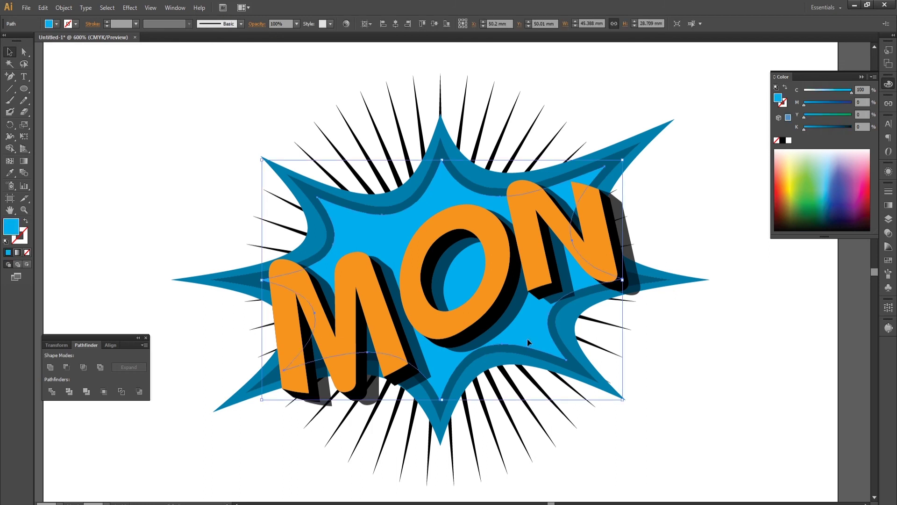
key(ctrl+shift+a)
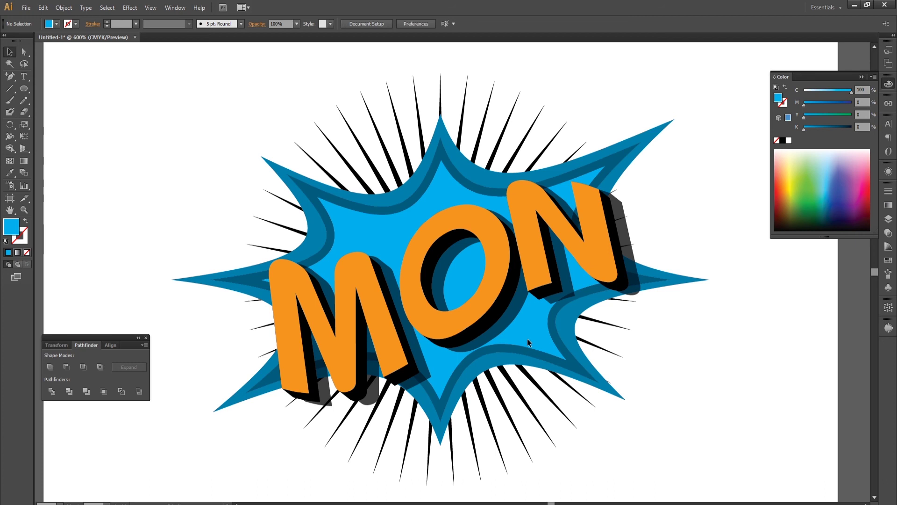
click(481, 295)
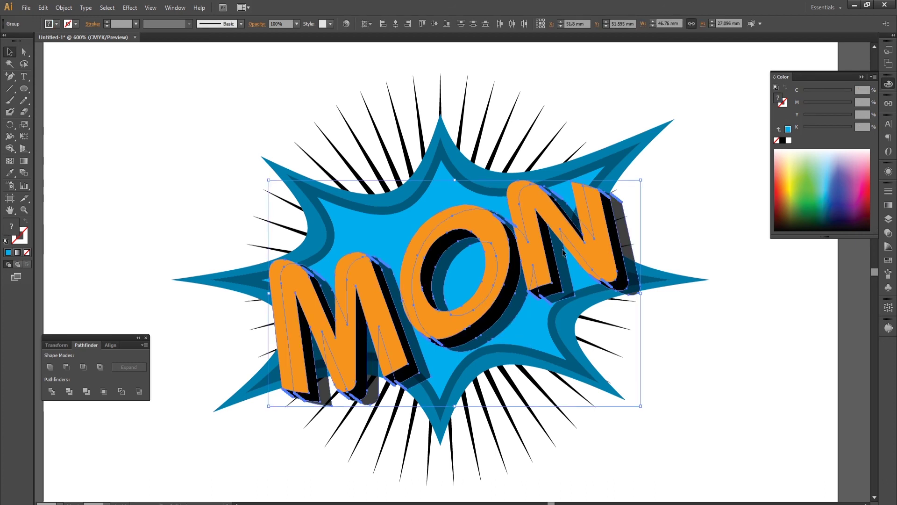
drag(642, 182, 626, 189)
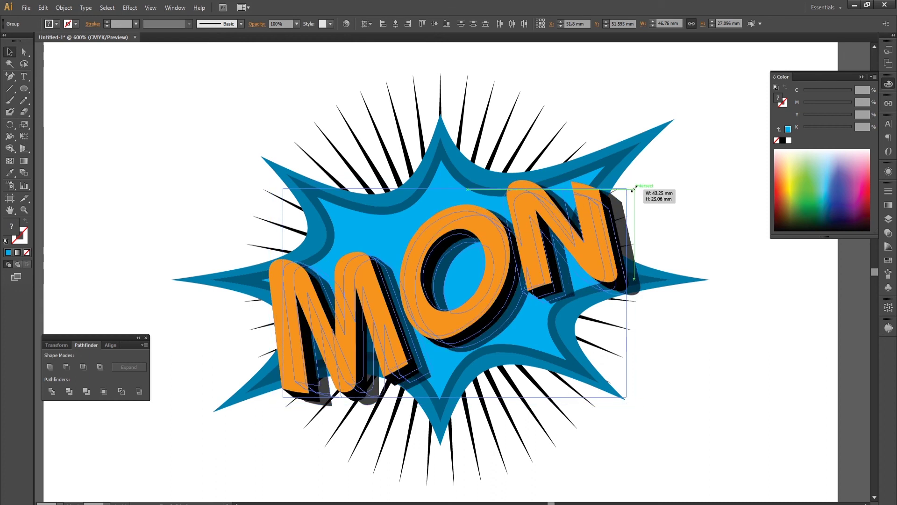
drag(493, 298, 493, 279)
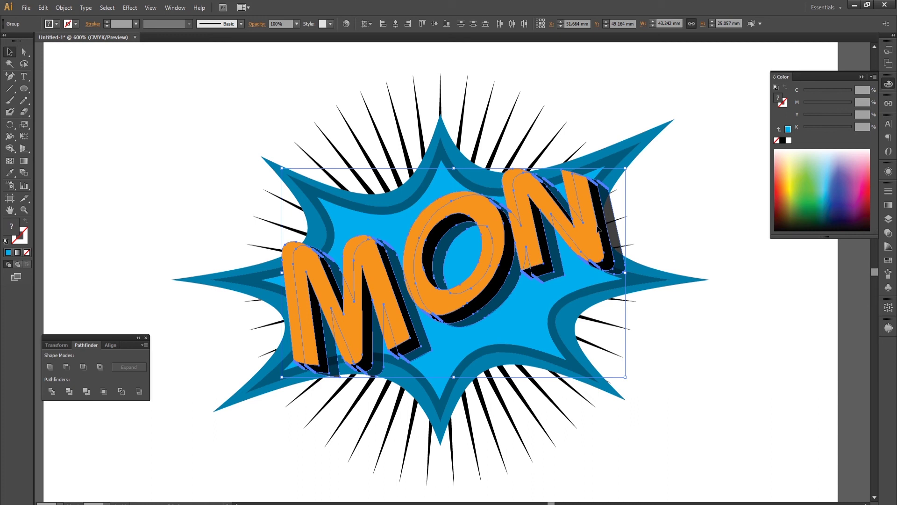
drag(627, 167, 644, 218)
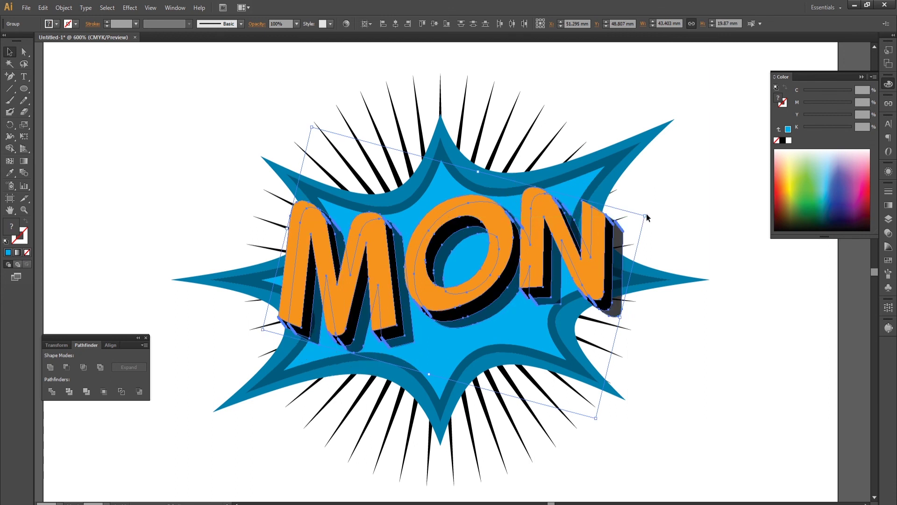
key(ctrl+z)
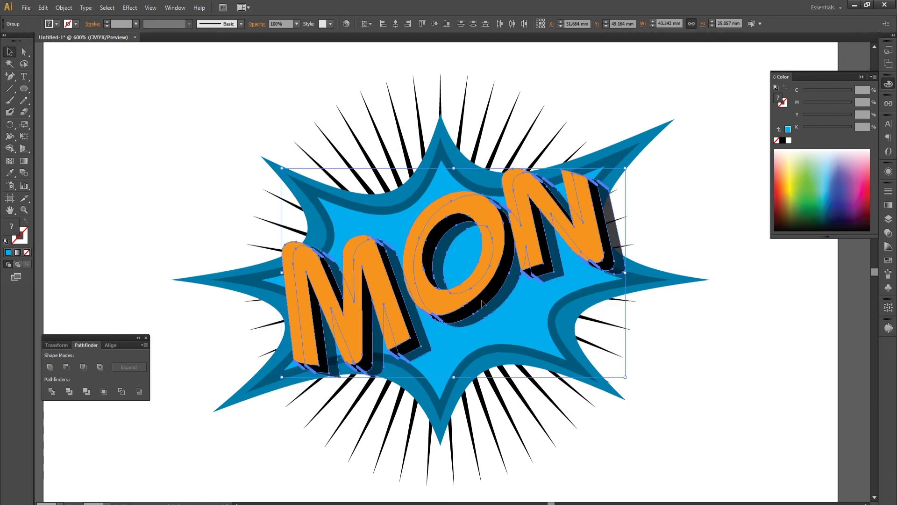
drag(484, 303, 493, 309)
click(719, 405)
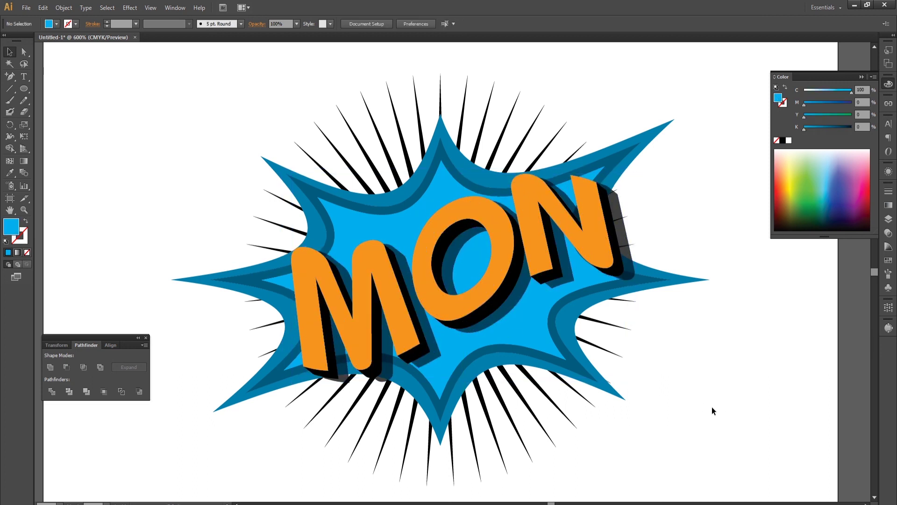
scroll(538, 334, down, 1)
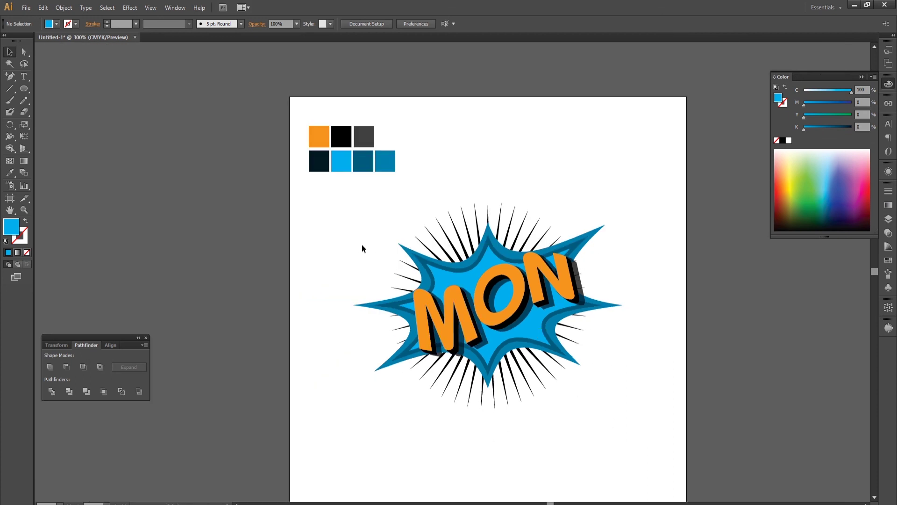
scroll(551, 319, up, 1)
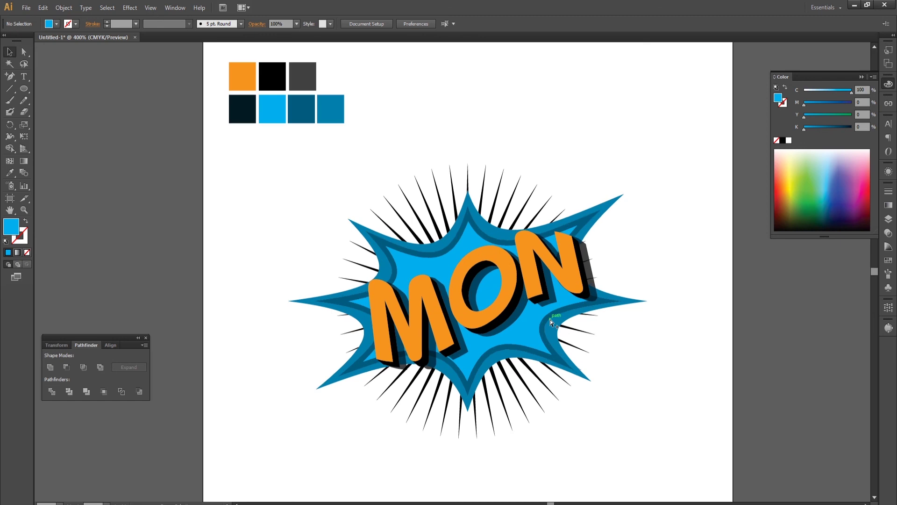
drag(511, 165, 514, 179)
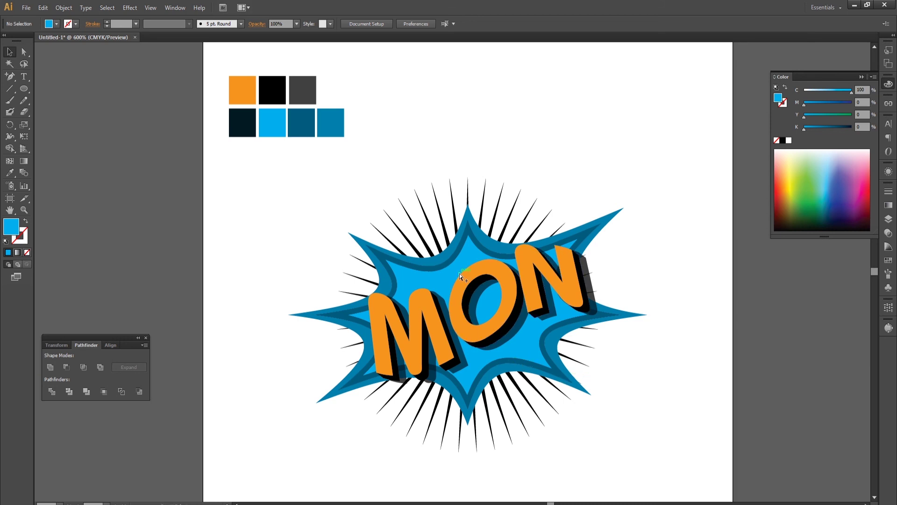
alt+scroll(458, 274, up, 1)
alt+scroll(459, 274, up, 1)
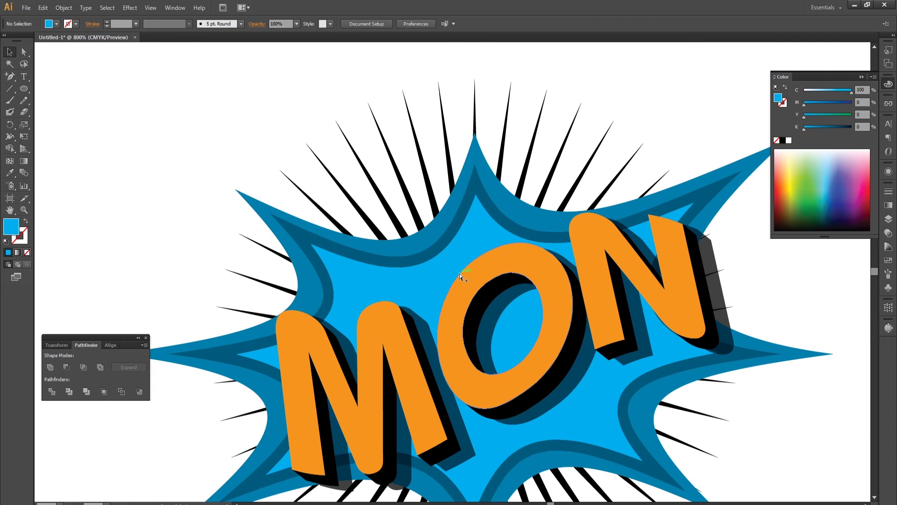
alt+scroll(459, 273, down, 1)
alt+scroll(459, 273, down, 1)
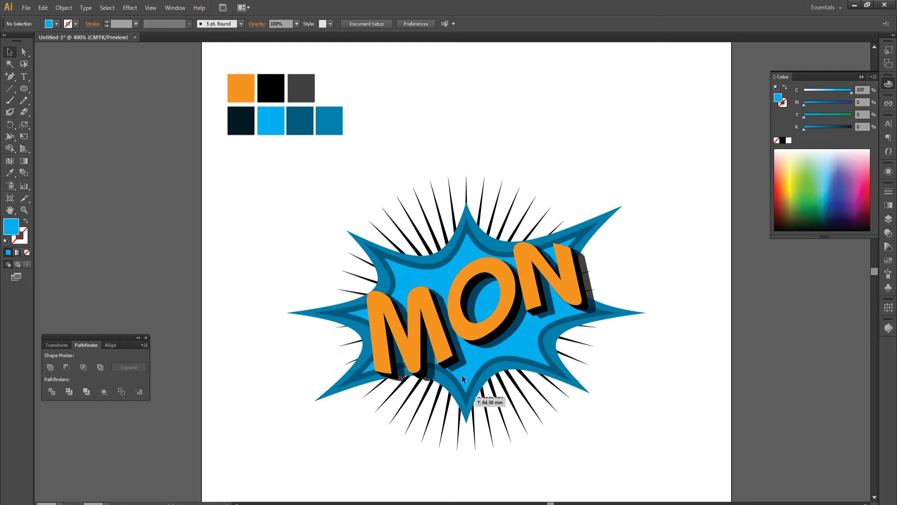
drag(548, 423, 545, 410)
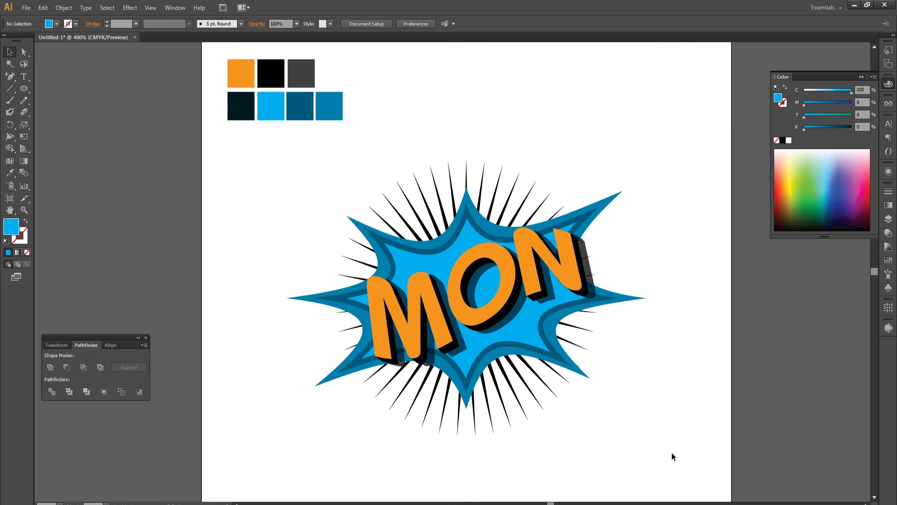
drag(293, 151, 615, 428)
Step: Select the rays, blue starburst and orange MON lettering and group them as one artwork
click(615, 427)
key(ctrl+a)
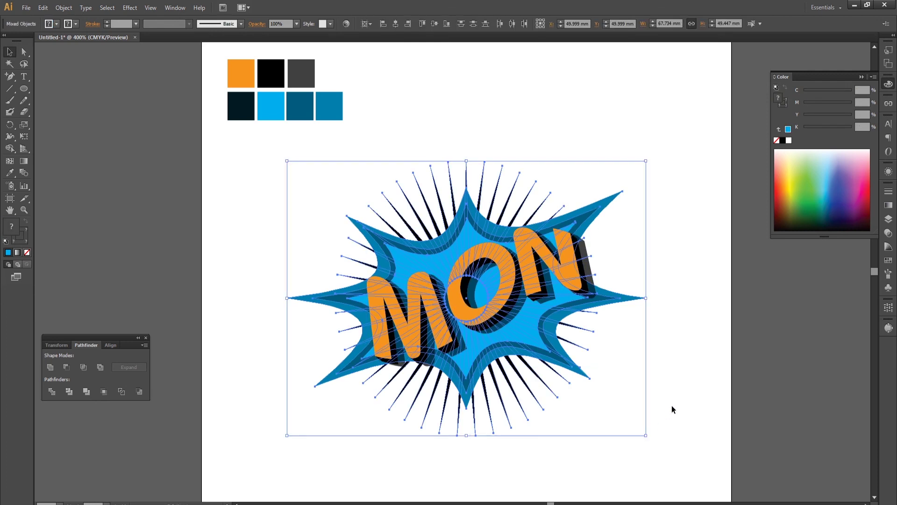
click(672, 406)
drag(293, 174, 630, 443)
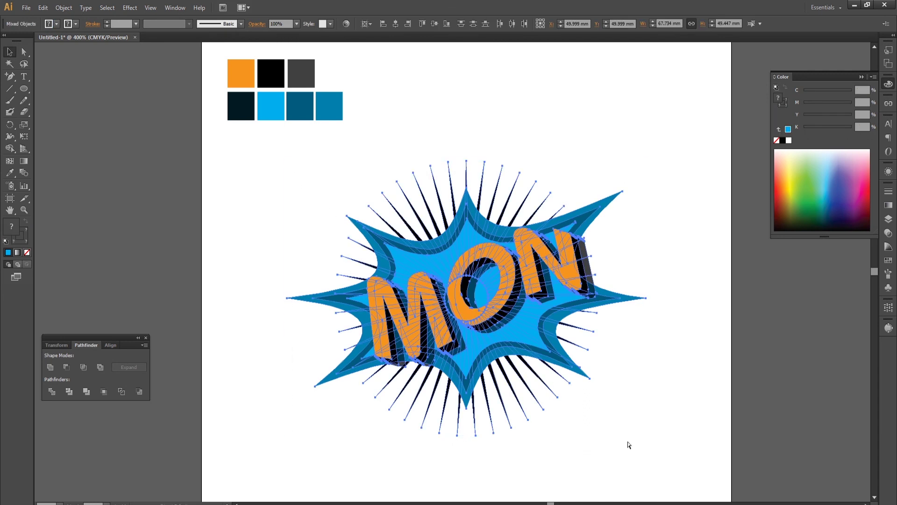
click(622, 444)
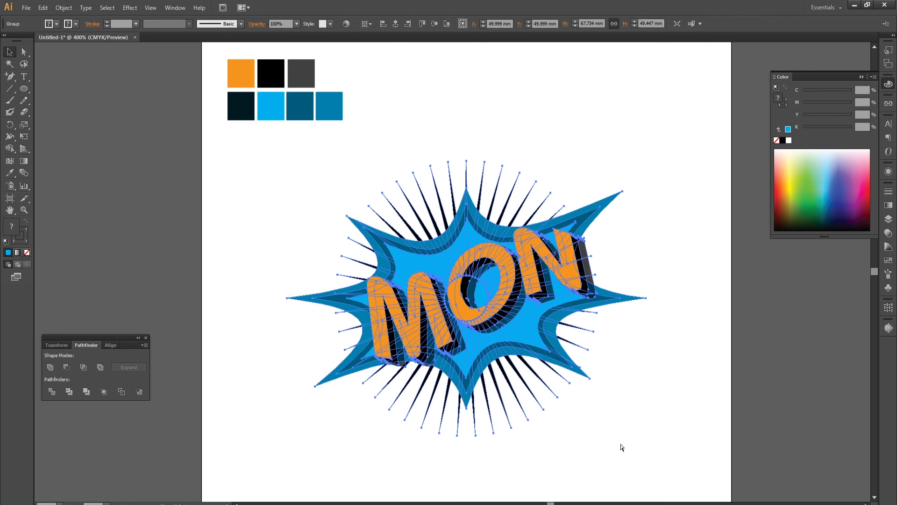